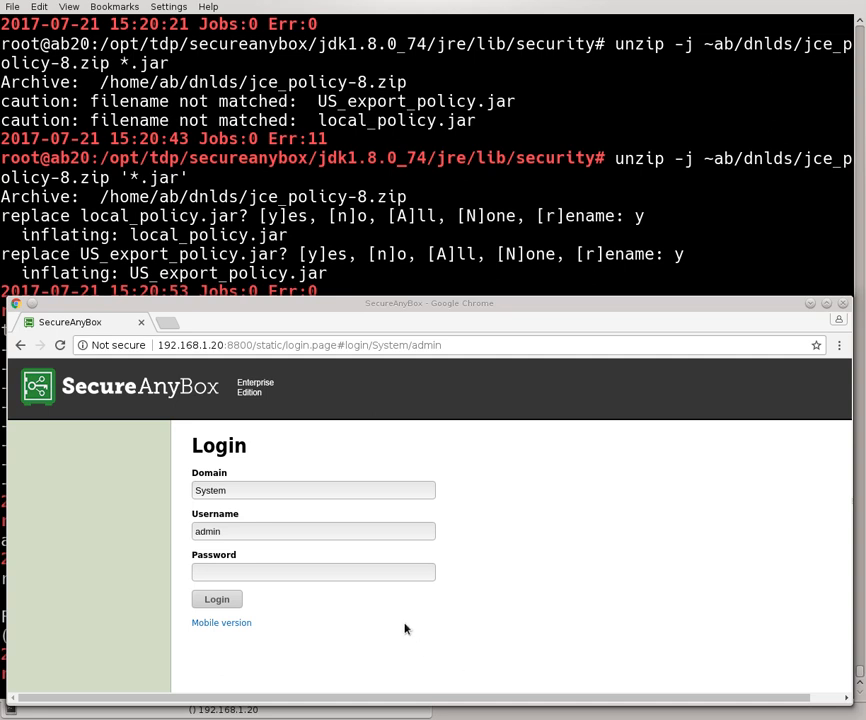
Log in to SecureAnyBox with the administrator password
click(340, 567)
text(admi)
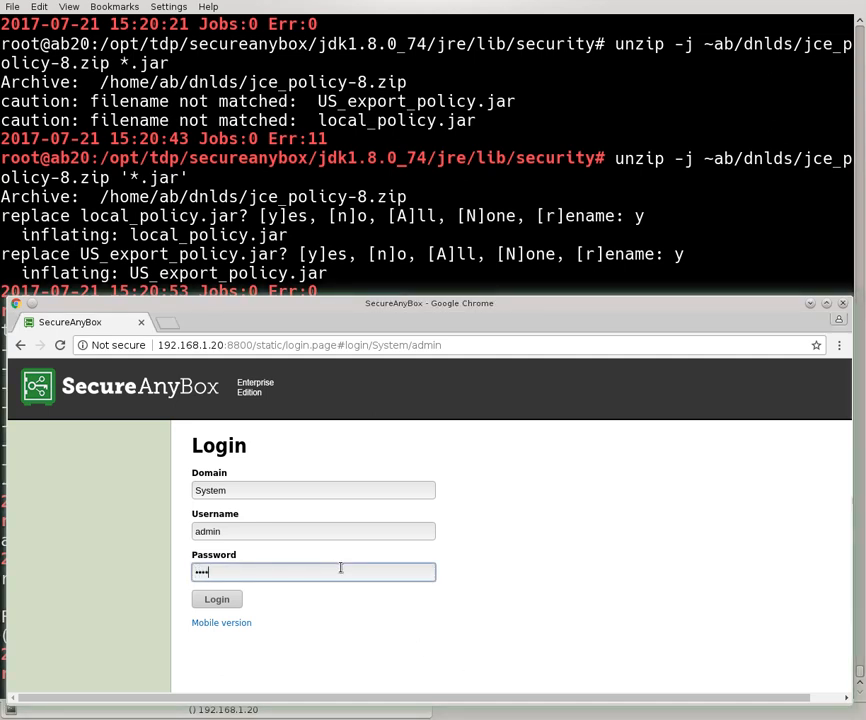
key(BackSpace)
key(BackSpace)
key(BackSpace)
key(BackSpace)
text(adm•••••••••)
key(Return)
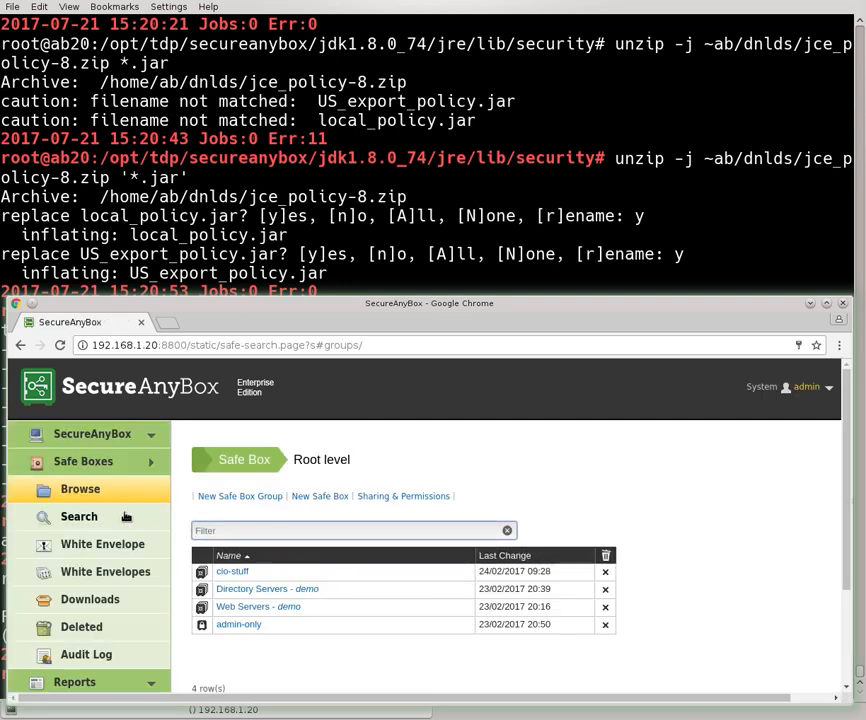
Open Administration > Users to list the three System-domain accounts
scroll(97, 545, down, 3)
click(80, 571)
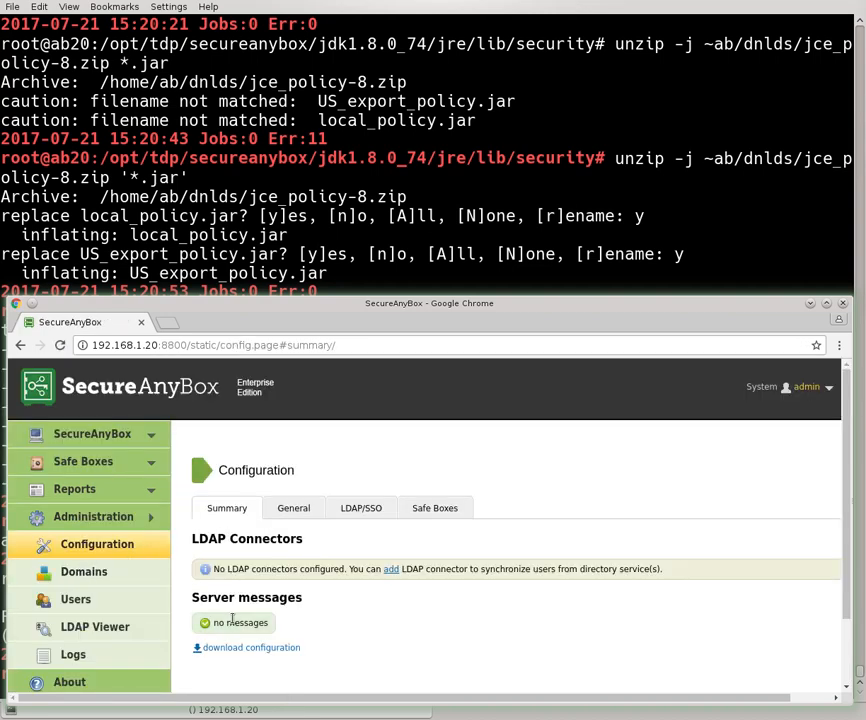
click(141, 604)
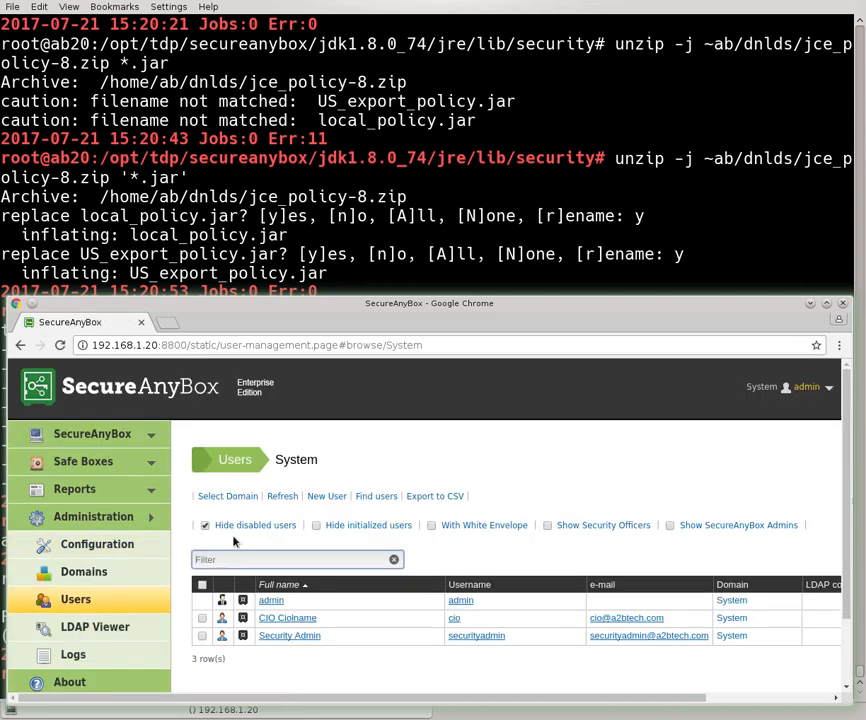
scroll(240, 537, down, 2)
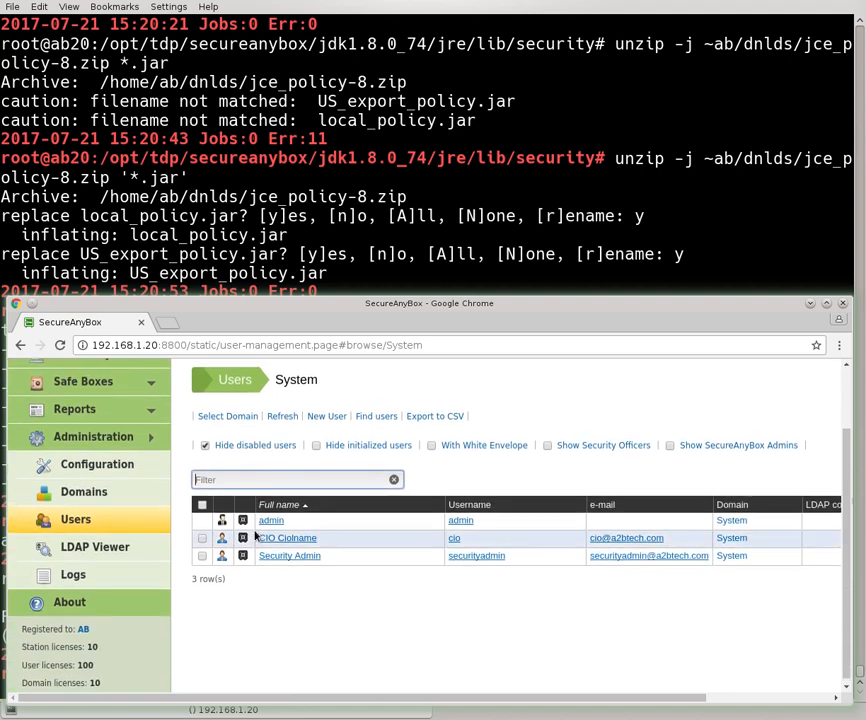
click(287, 476)
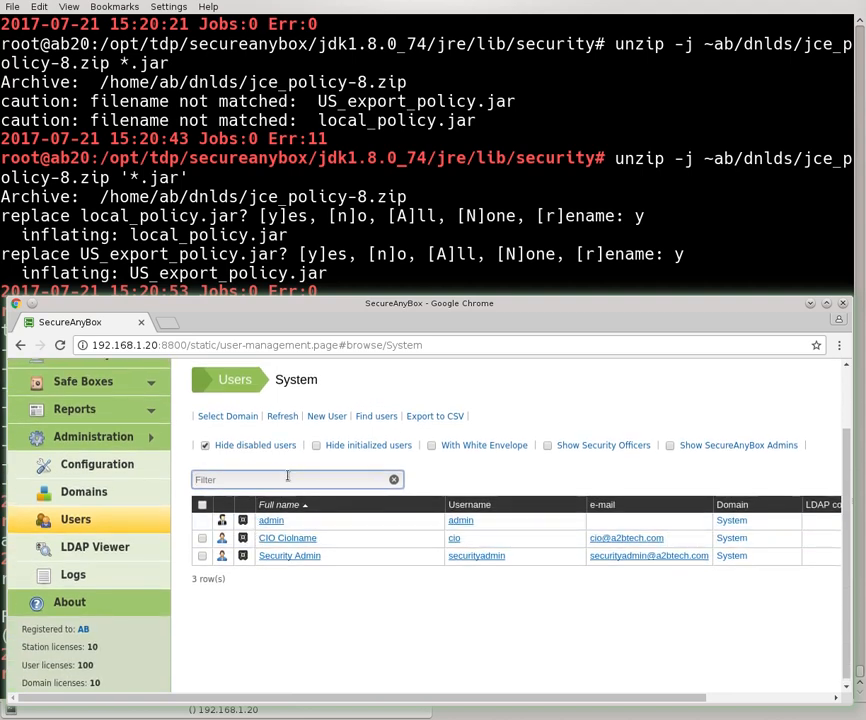
click(713, 697)
drag(713, 698, 562, 684)
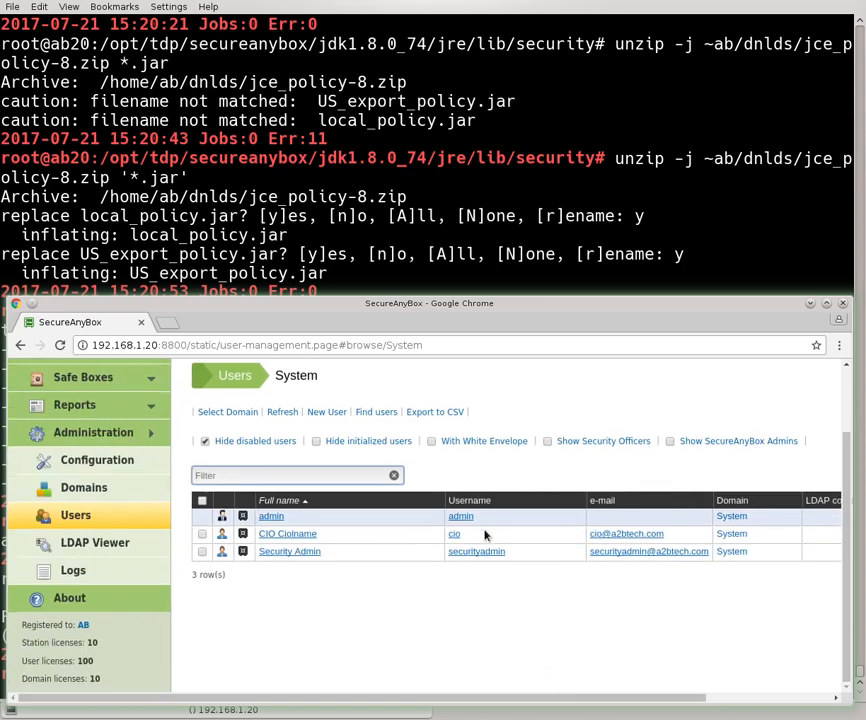
scroll(484, 534, up, 2)
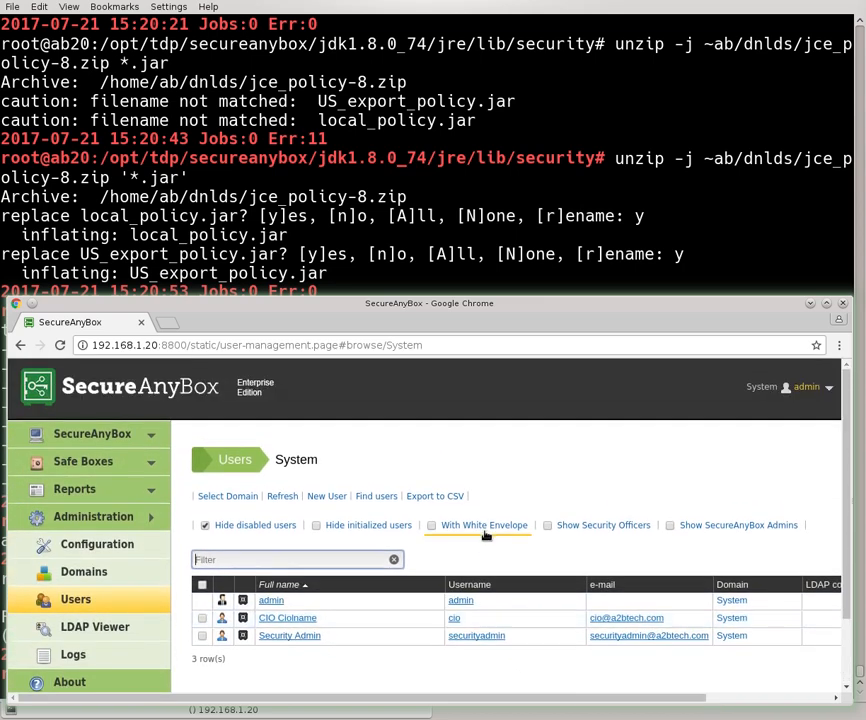
Start a new user and enter the test user's username, first name, last name and e-mail
click(327, 496)
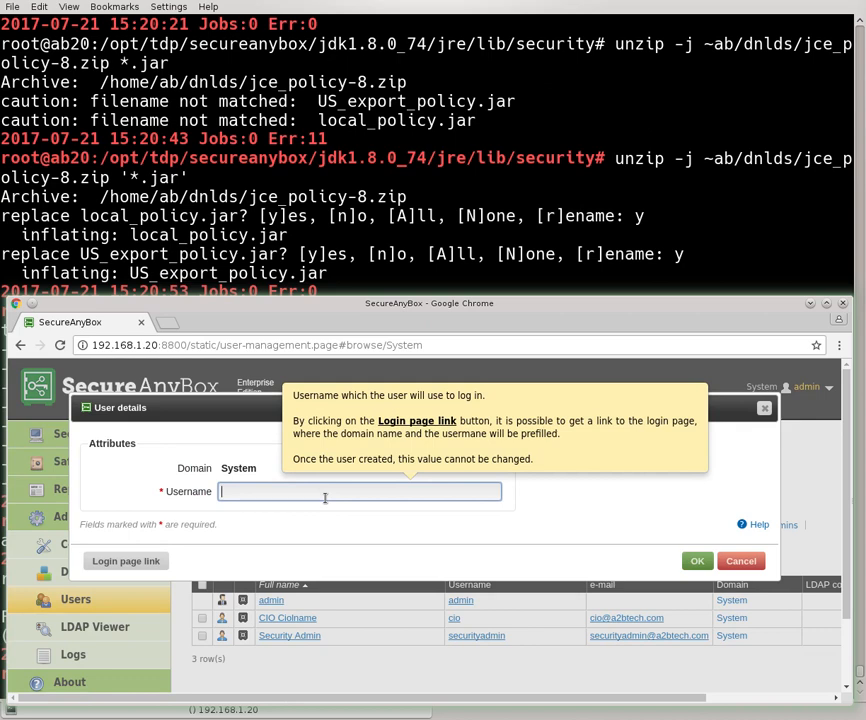
text(testuser0)
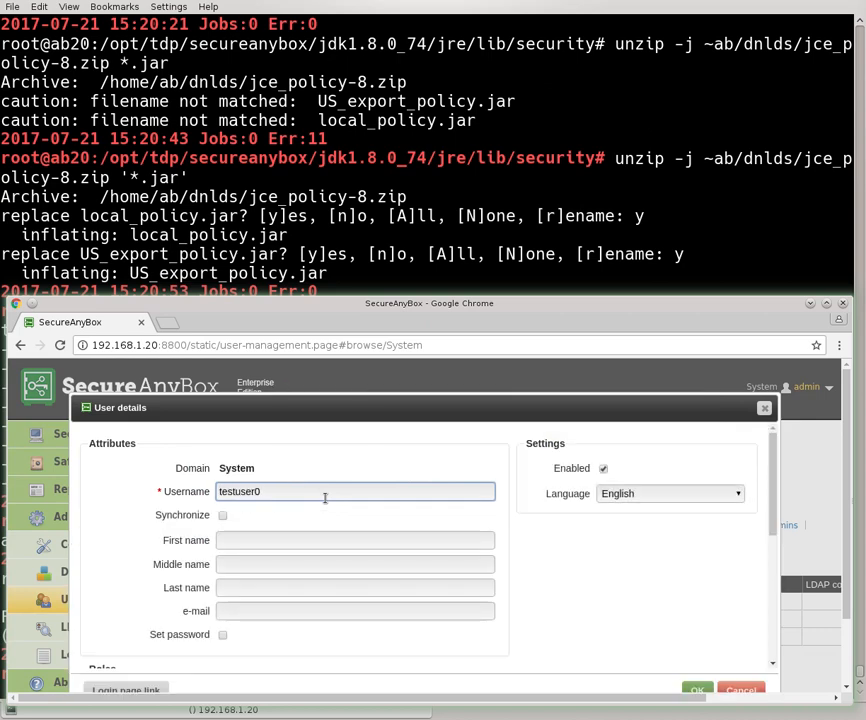
text(0)
click(243, 537)
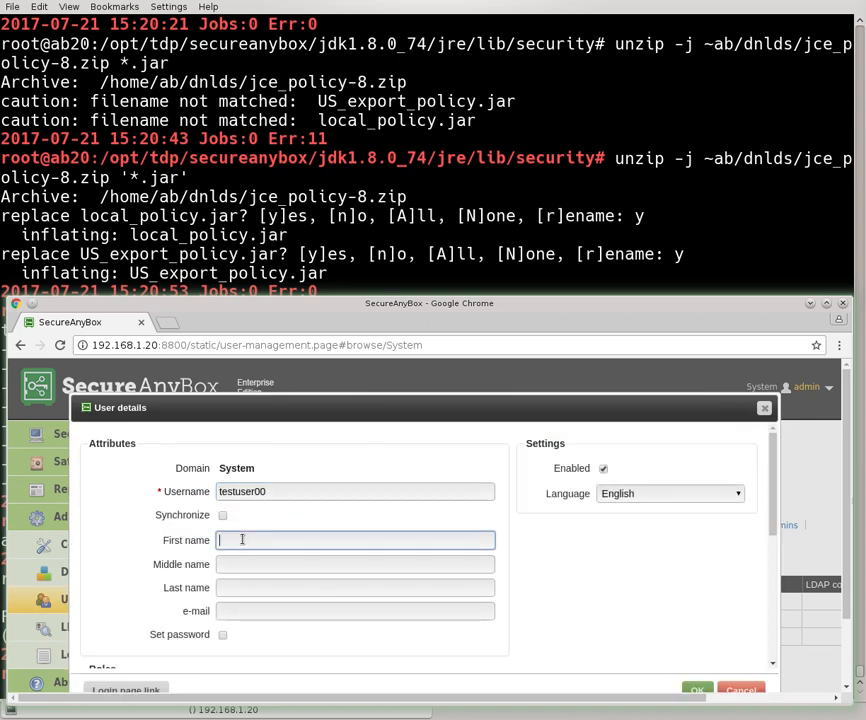
text(TEst)
key(Tab)
key(Tab)
text(User)
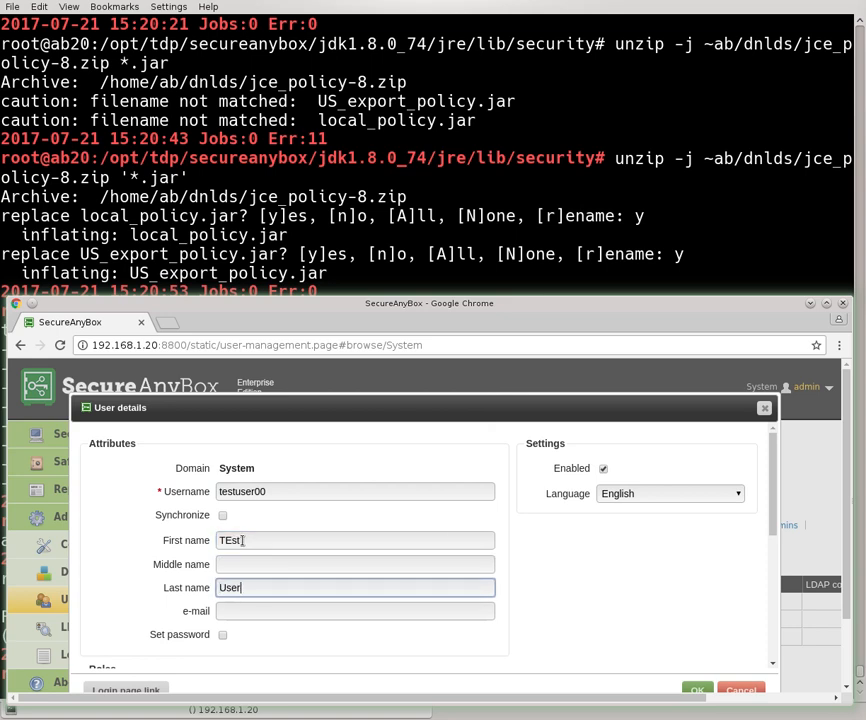
text(00)
key(Tab)
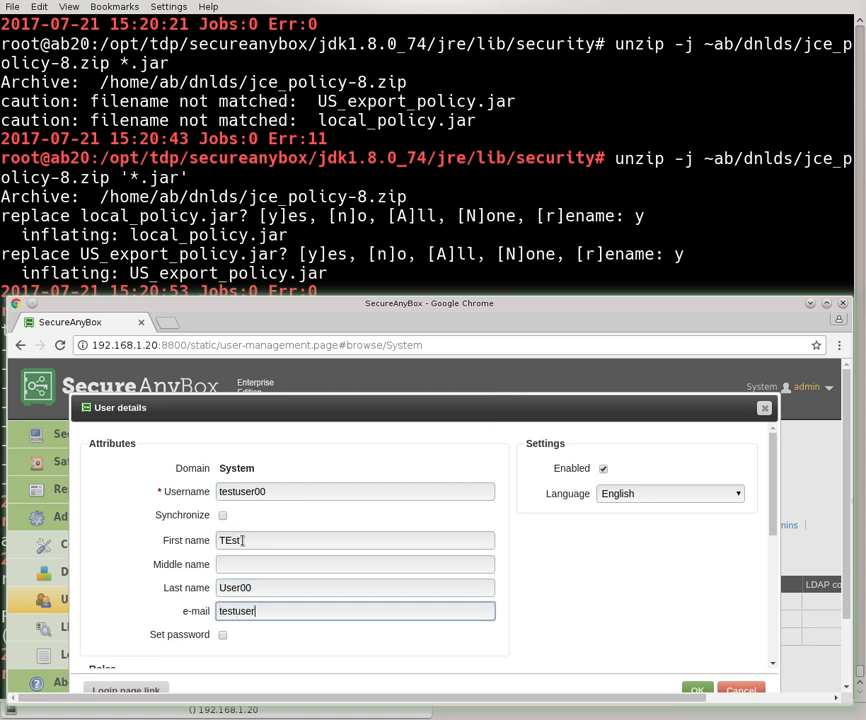
scroll(333, 631, down, 1)
scroll(333, 631, down, 3)
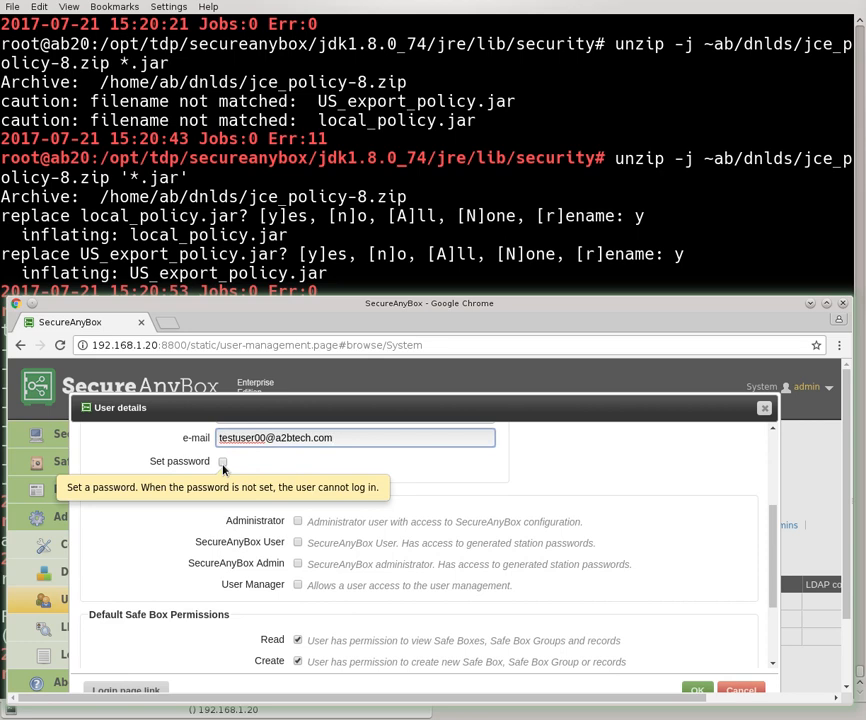
Tick Set password and enter the test user's password in both password fields
click(222, 464)
mouse_move(244, 487)
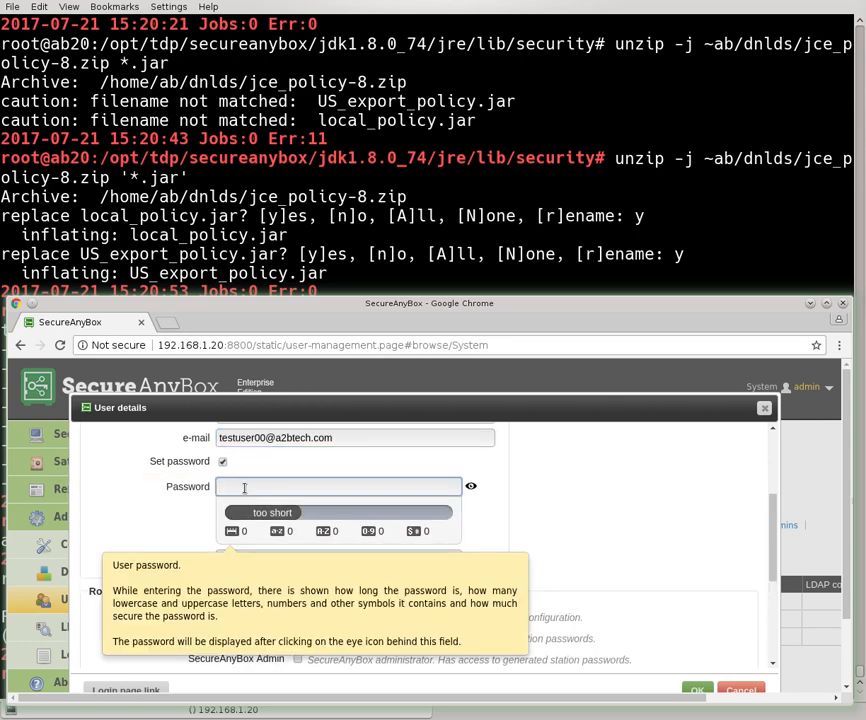
text(test)
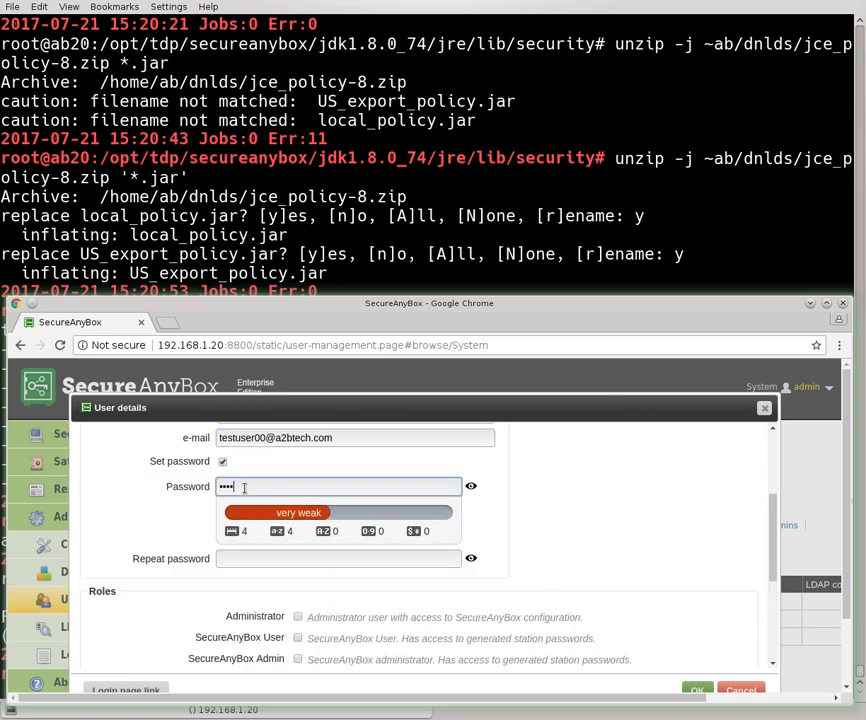
key(BackSpace)
key(BackSpace)
key(BackSpace)
key(BackSpace)
text(testuser00)
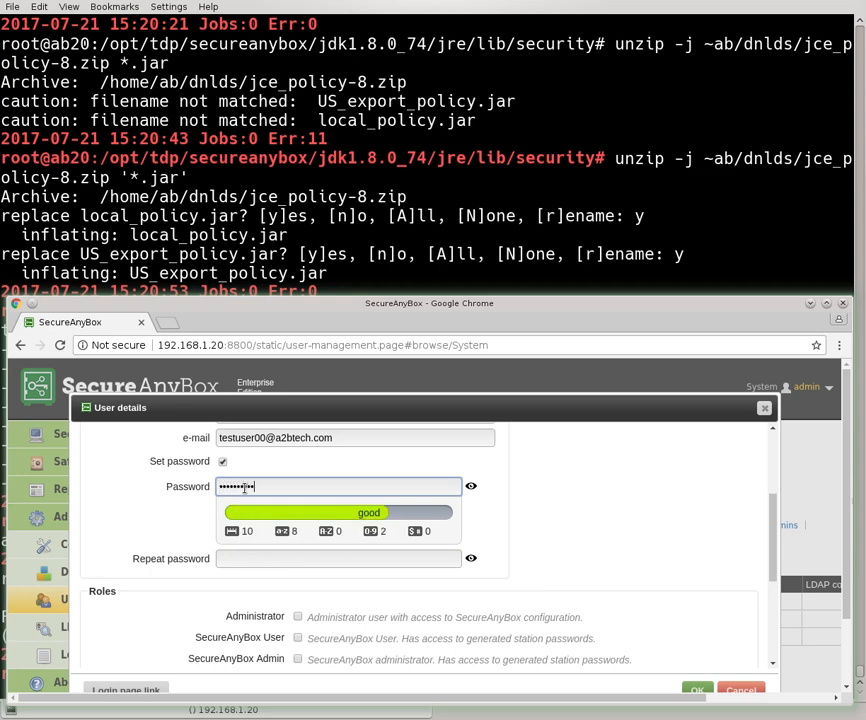
text(password)
key(Tab)
text(testuser00pas)
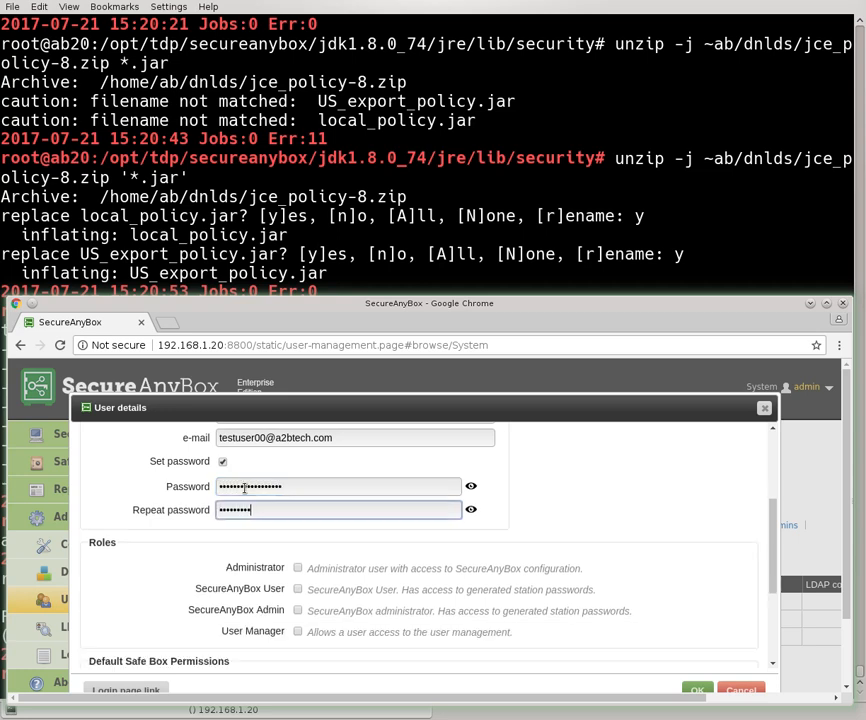
text(sword)
scroll(588, 580, up, 3)
scroll(590, 576, down, 3)
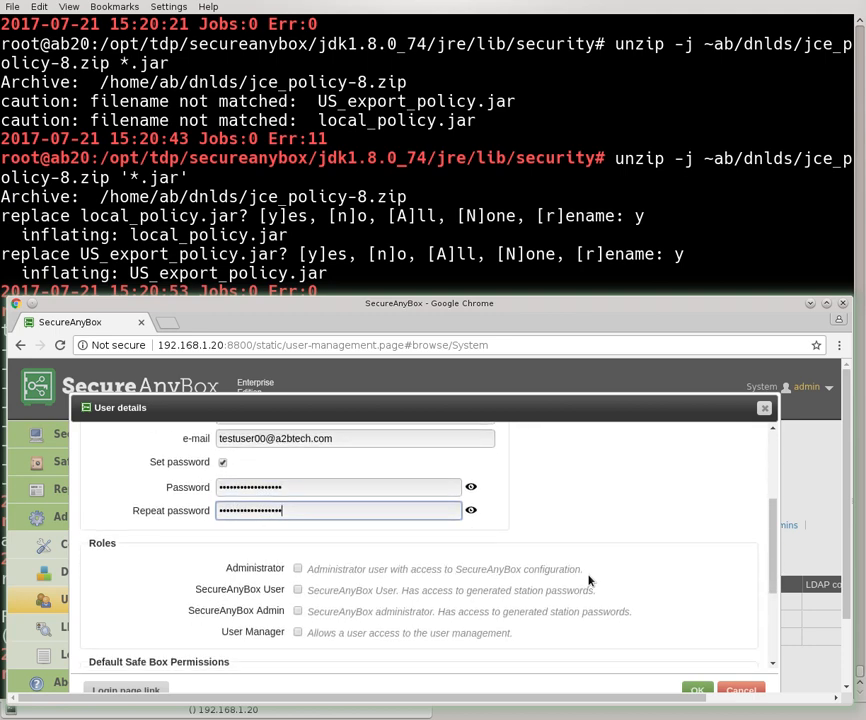
scroll(386, 577, up, 1)
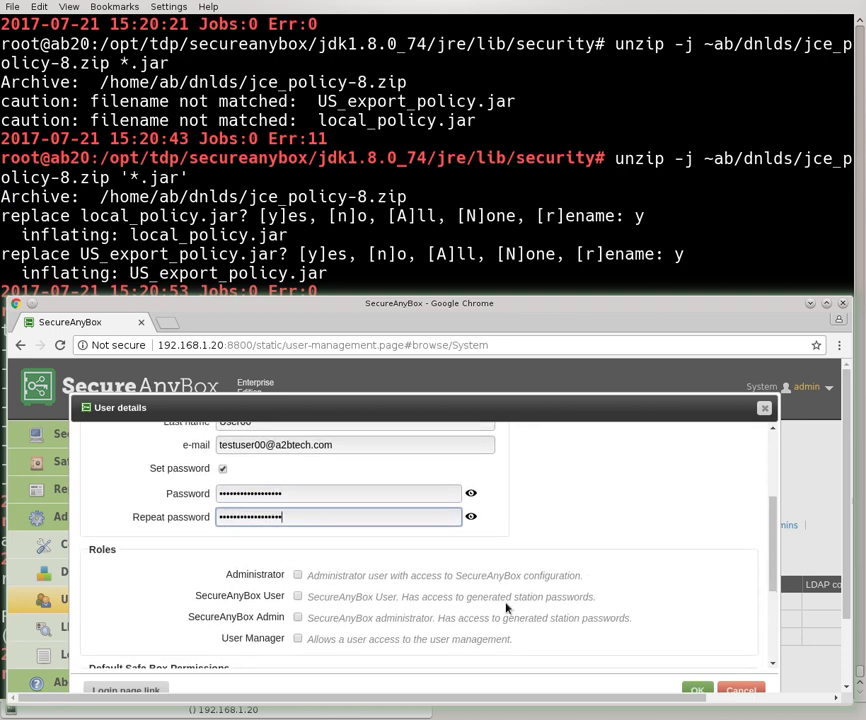
scroll(540, 600, up, 3)
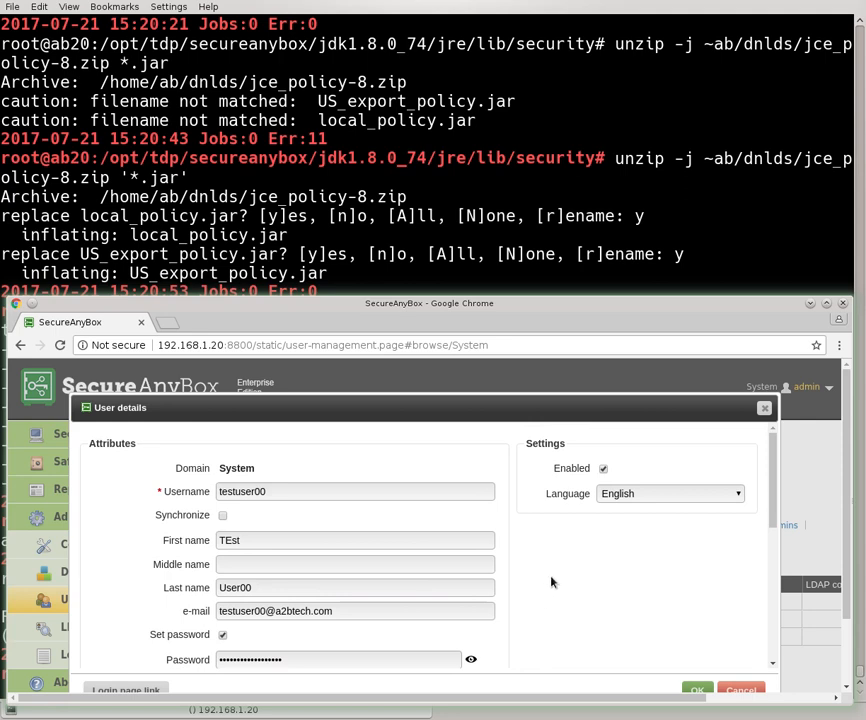
scroll(571, 576, down, 3)
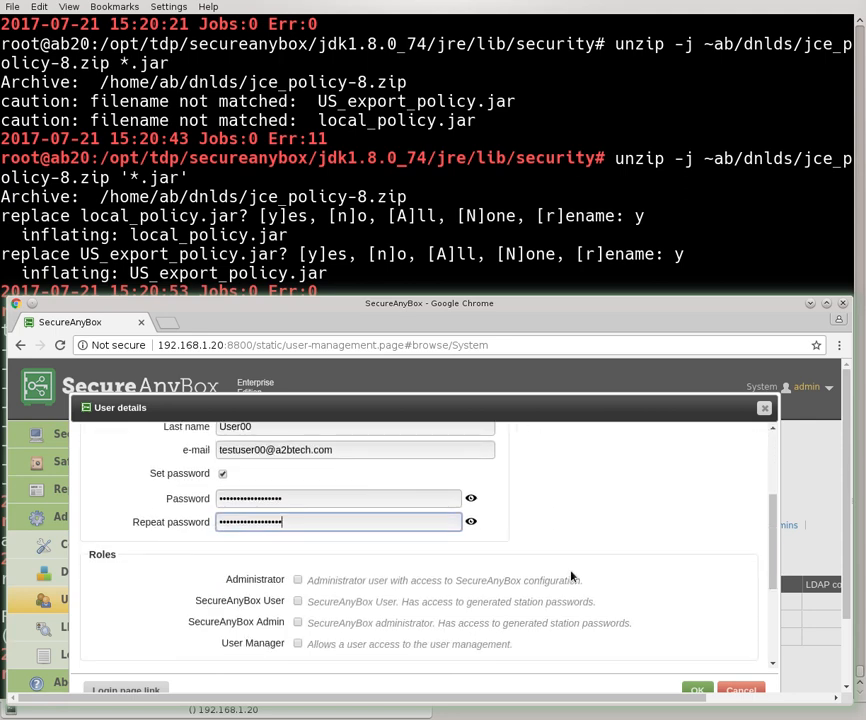
scroll(571, 576, down, 2)
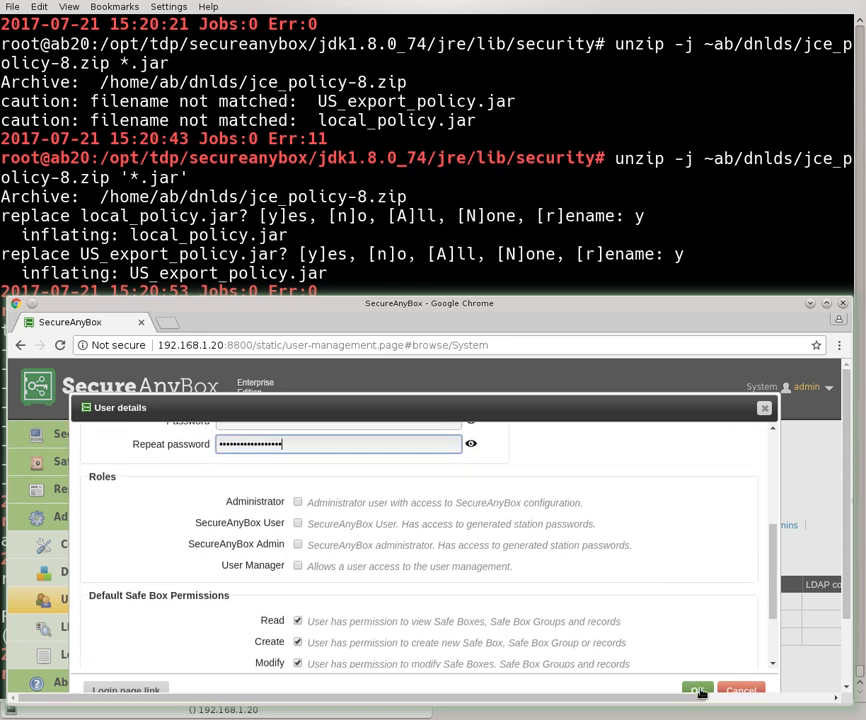
Save the new user, confirming with the administrator's pasted access code
click(699, 690)
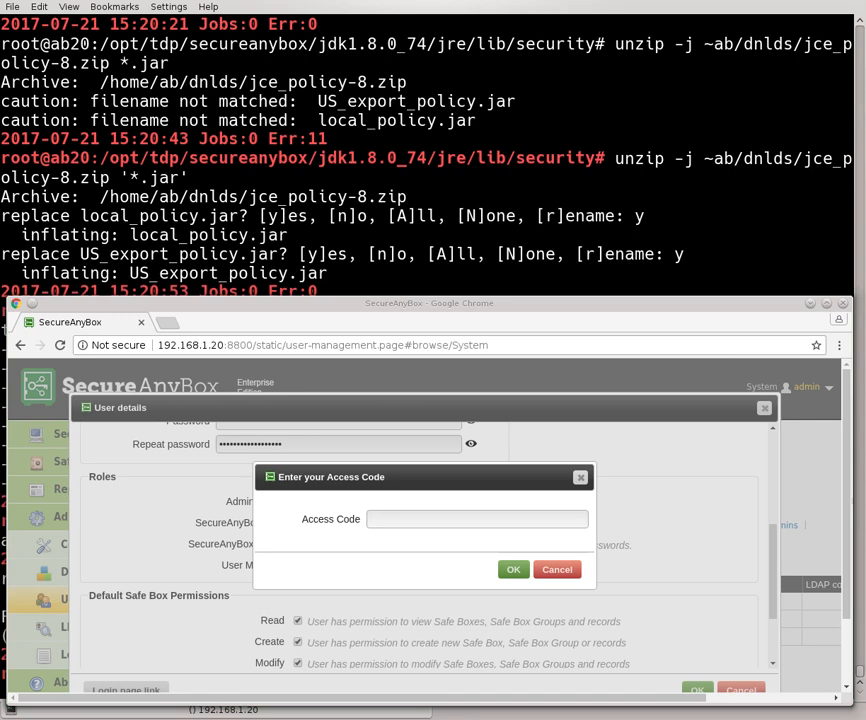
click(507, 524)
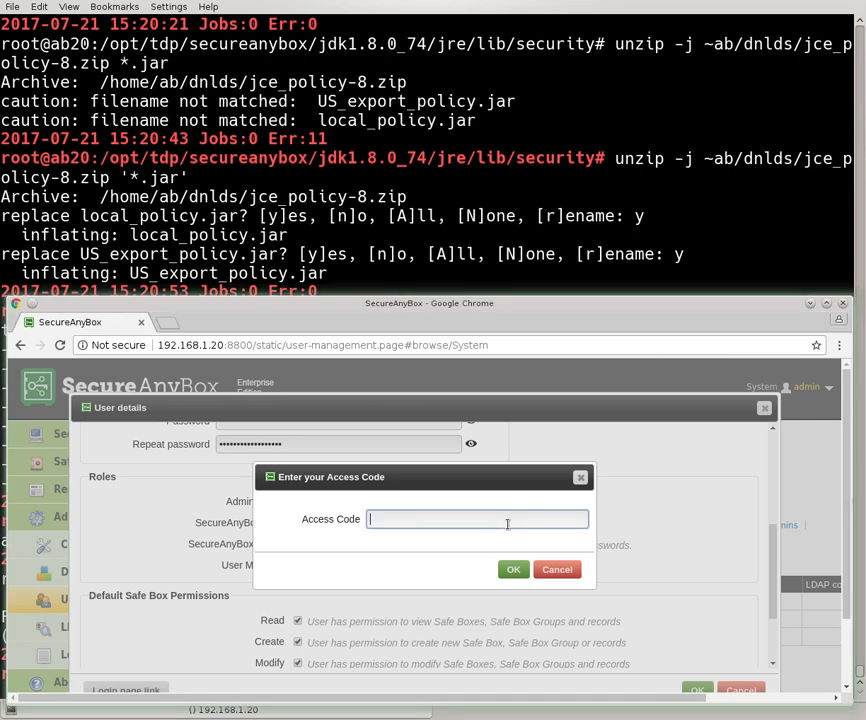
key(ctrl+v)
click(513, 569)
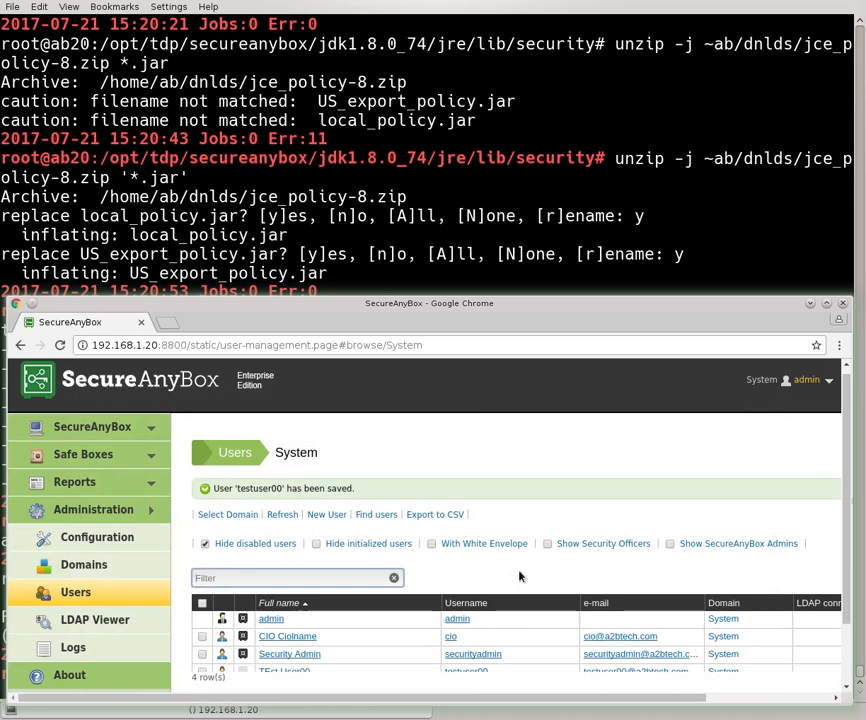
Go to Safe Boxes and open the cio-stuff group
scroll(420, 588, down, 3)
scroll(354, 594, up, 1)
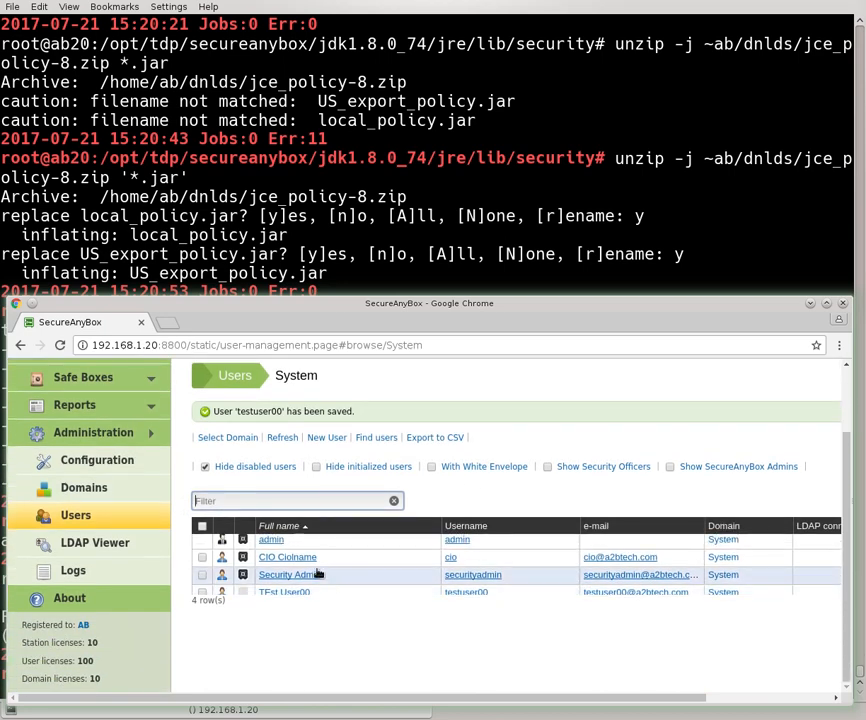
scroll(318, 574, down, 1)
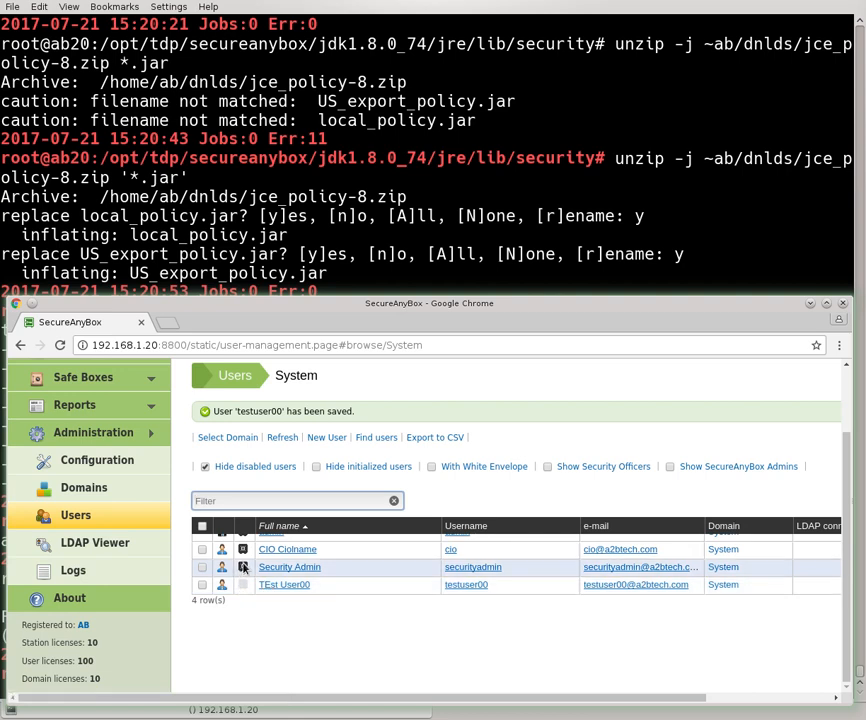
mouse_move(243, 567)
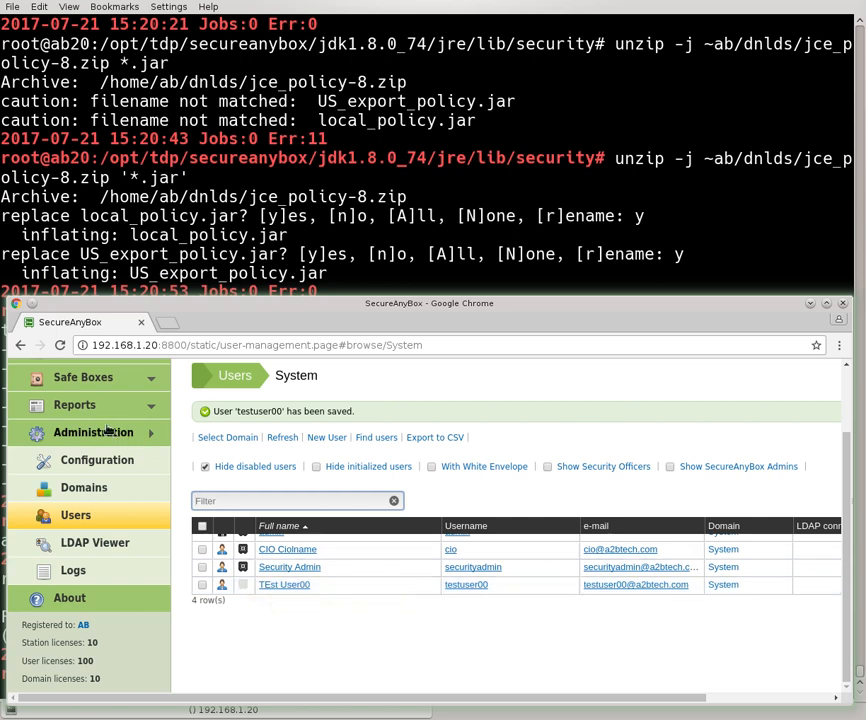
click(83, 377)
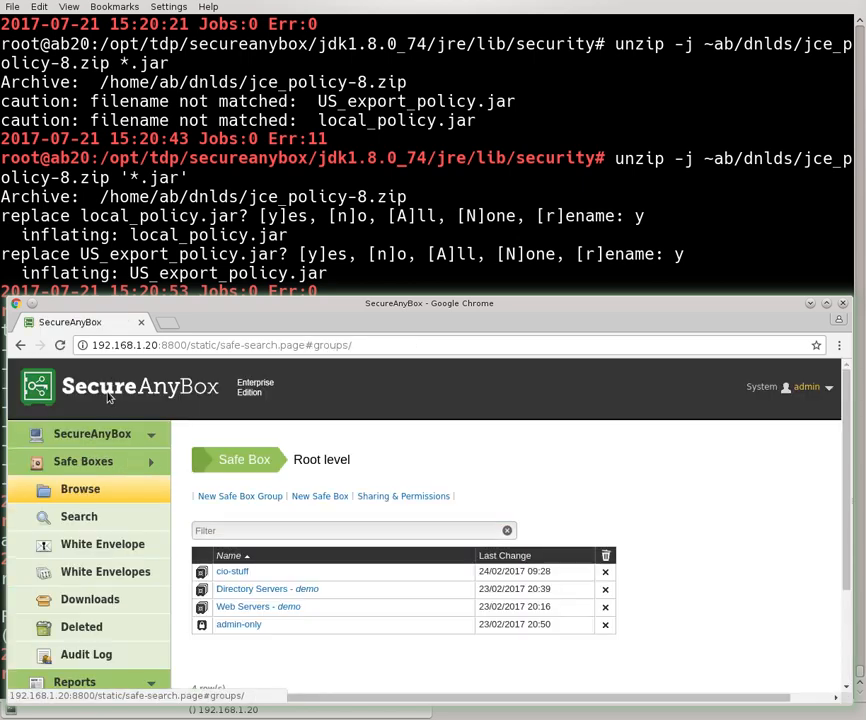
click(240, 571)
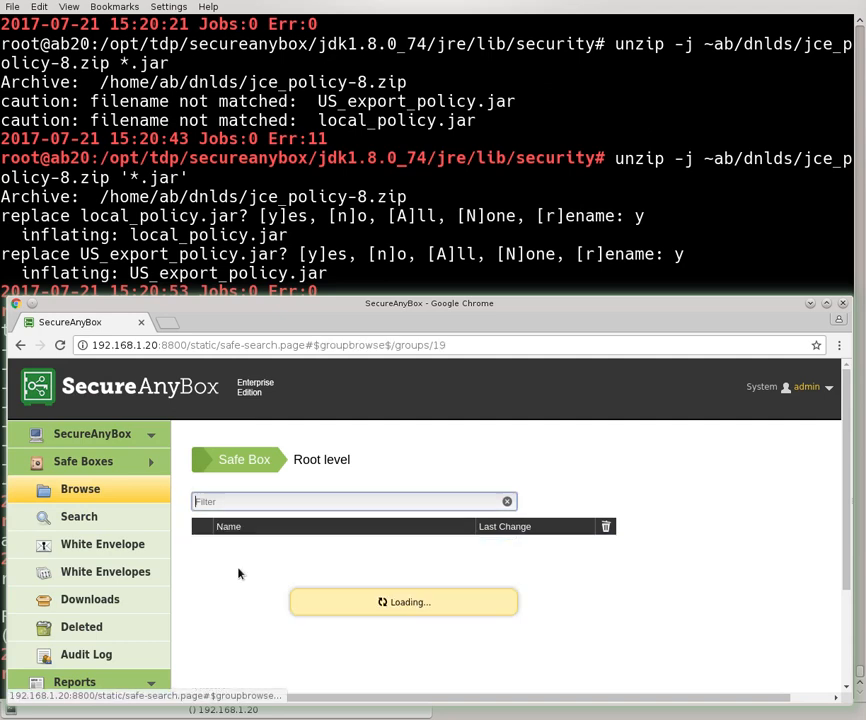
Check cio-stuff's Add User list under Sharing & Permissions, then open the admin account menu
click(274, 497)
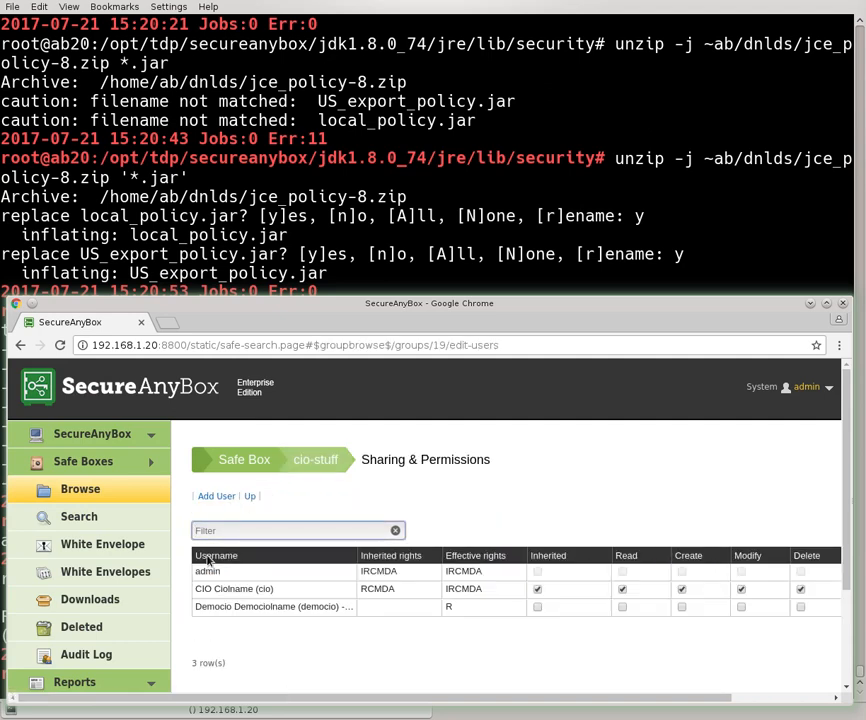
click(211, 506)
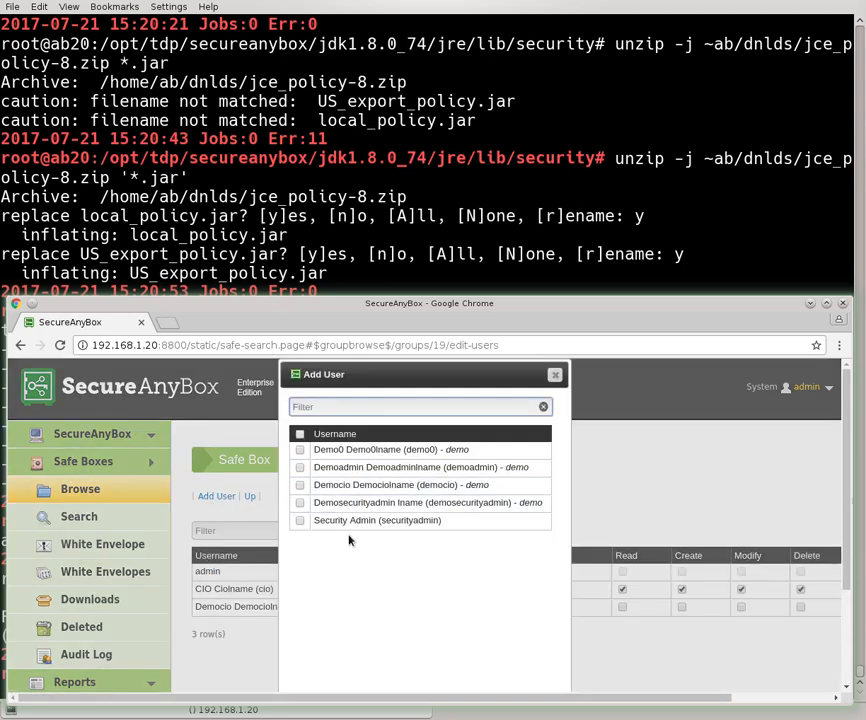
click(555, 375)
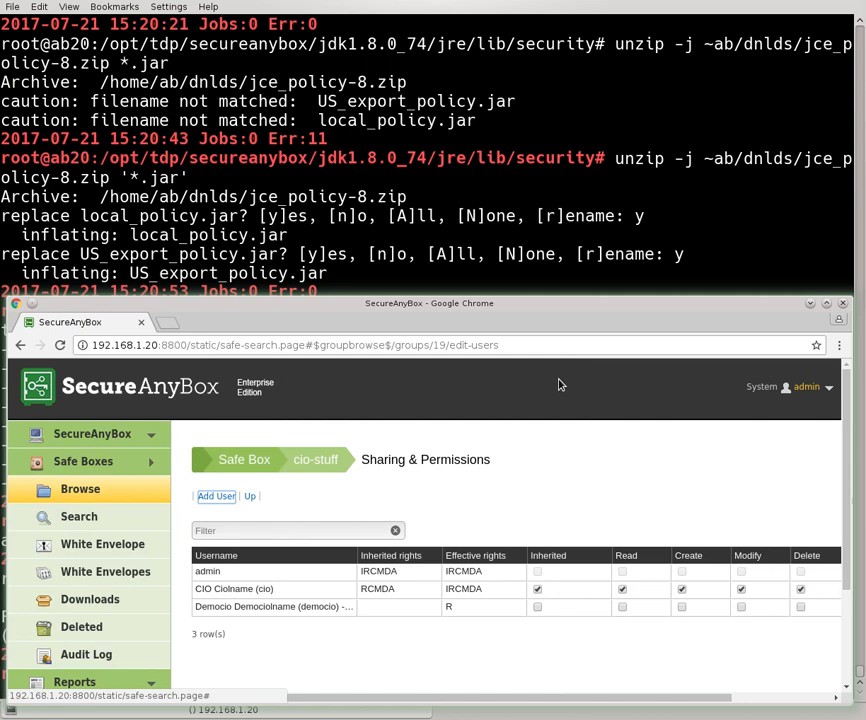
click(806, 390)
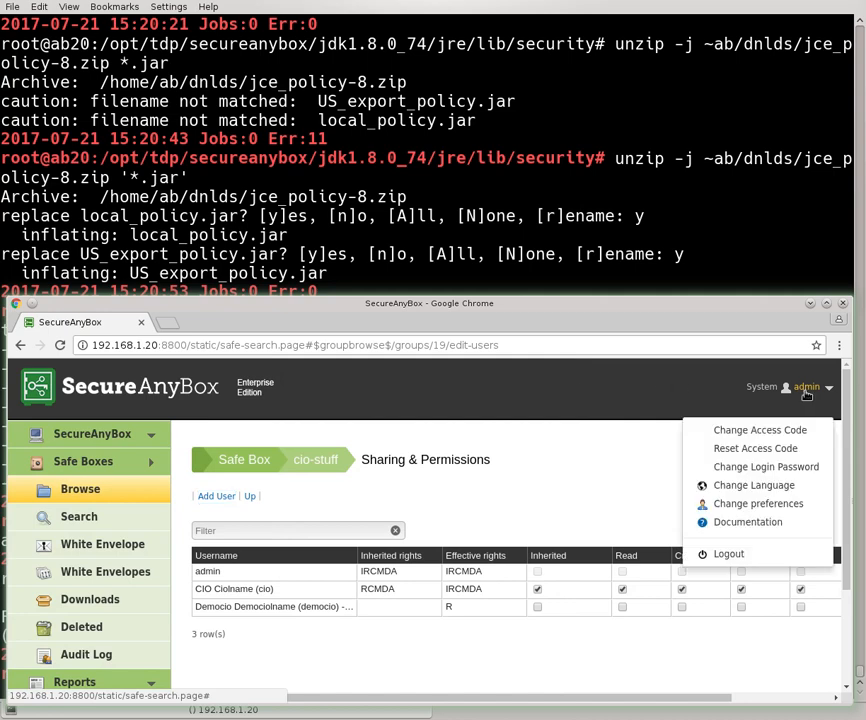
Log out of admin and sign in with the test user's username and password
click(715, 553)
key(Tab)
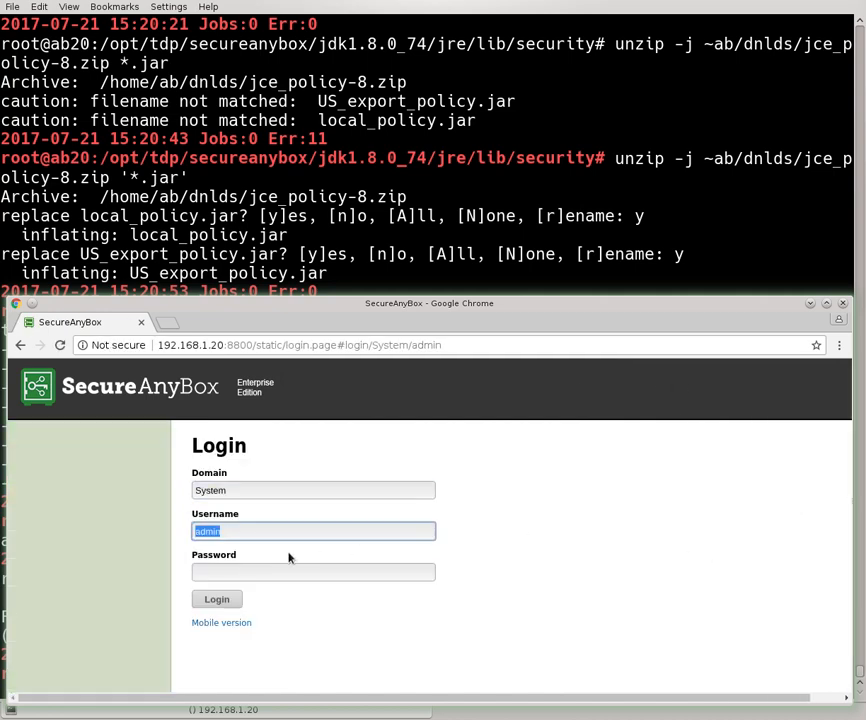
text(tetuser00)
key(Tab)
key(shift+Tab)
text(testuser00)
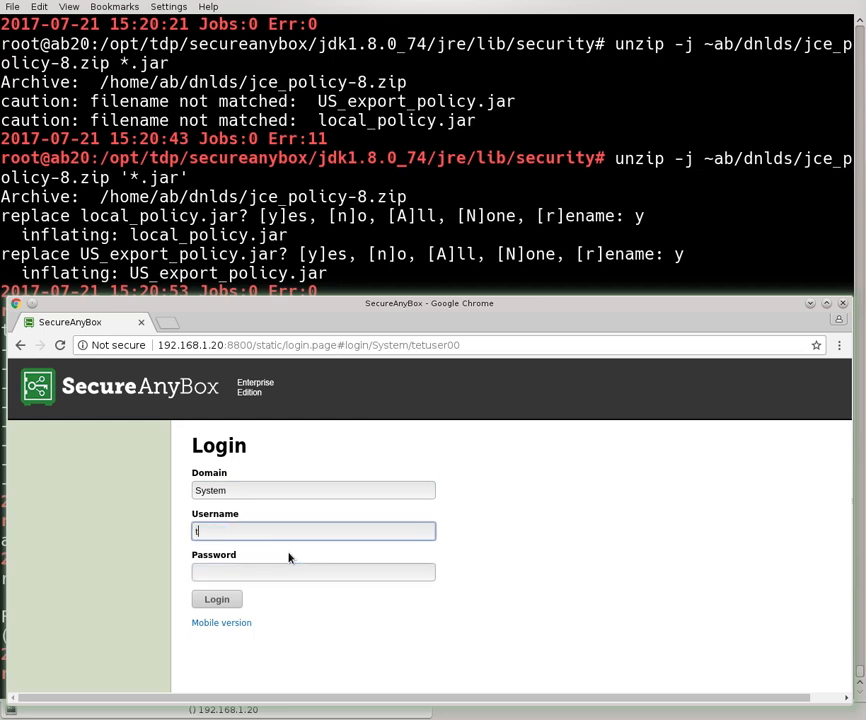
key(Tab)
text(test••••••••••••••)
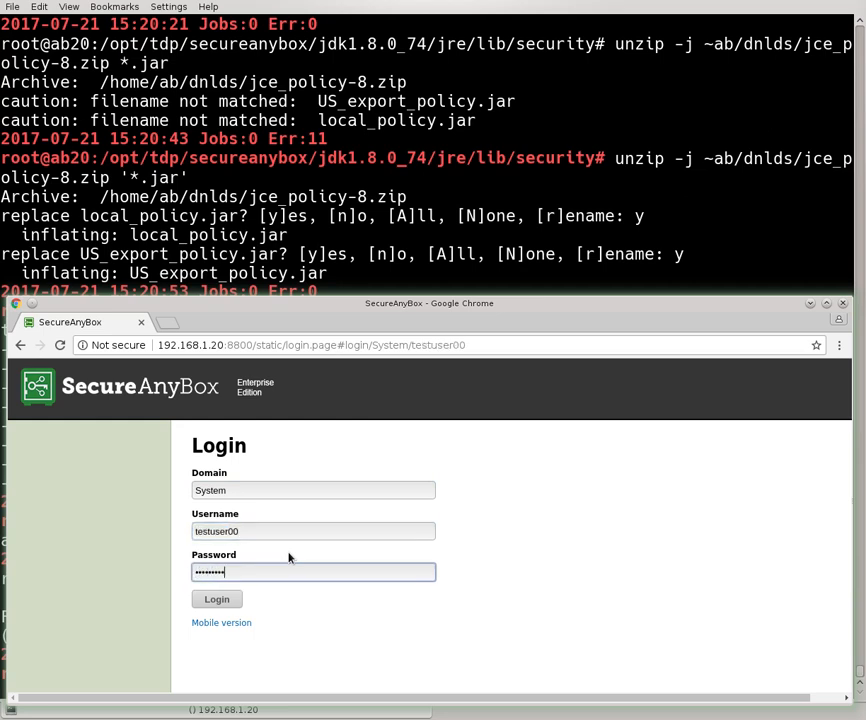
key(Return)
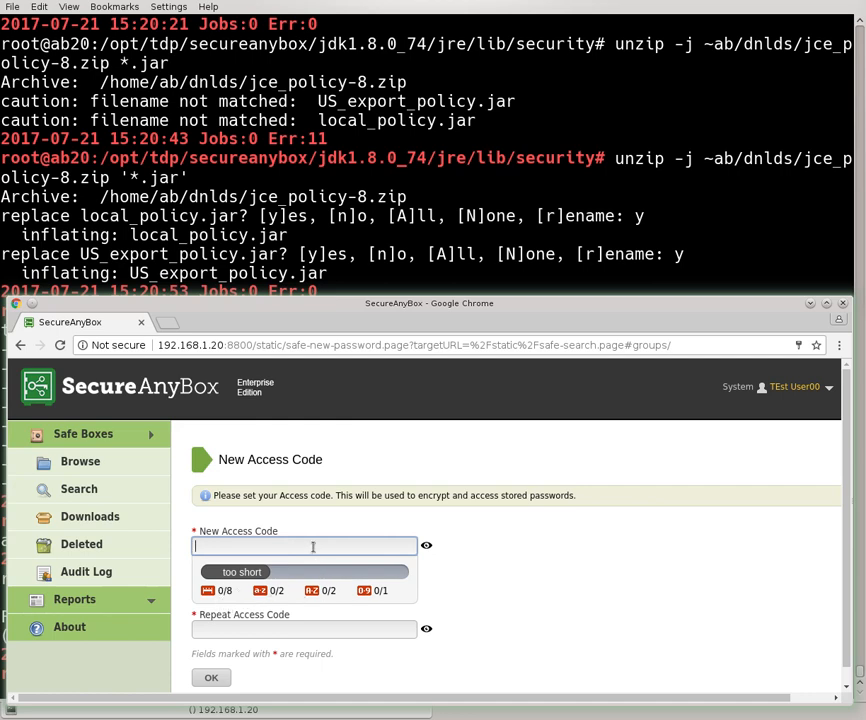
Enter a new access code in both fields and submit it, triggering a complexity error
text(••••••••••••)
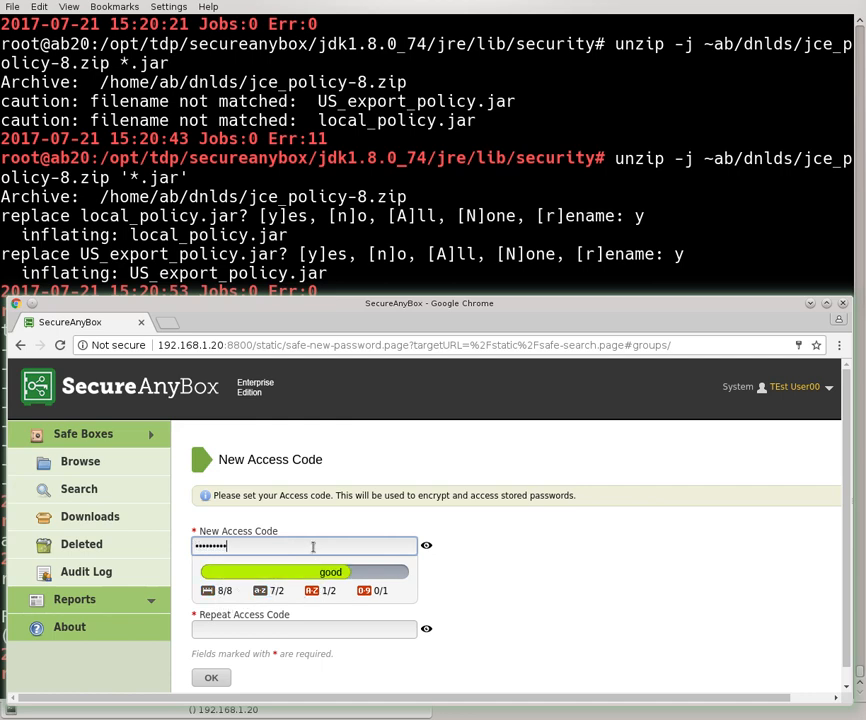
text(••)
key(Tab)
text(••••••••••)
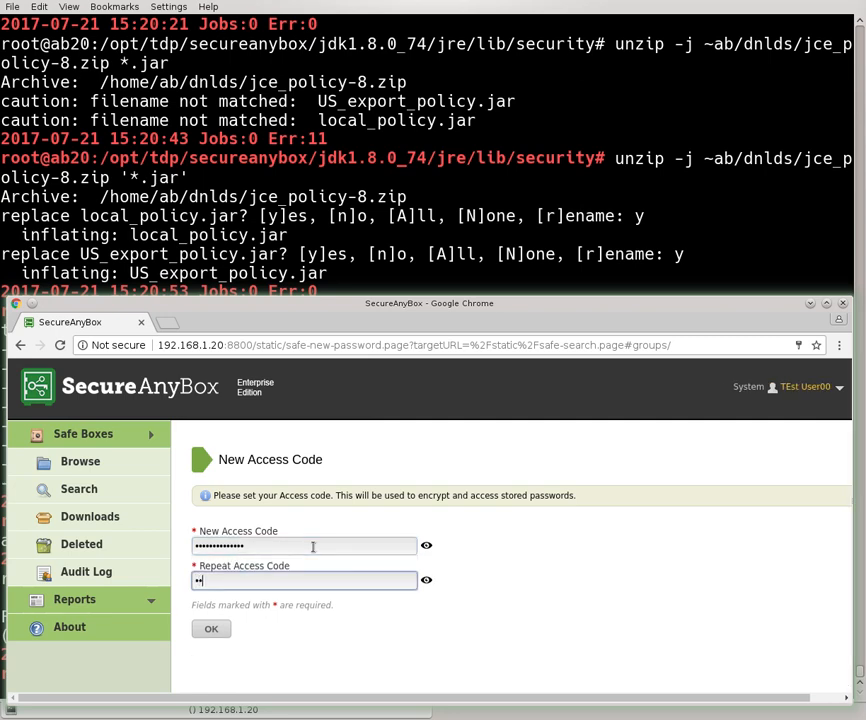
text(••••)
click(210, 634)
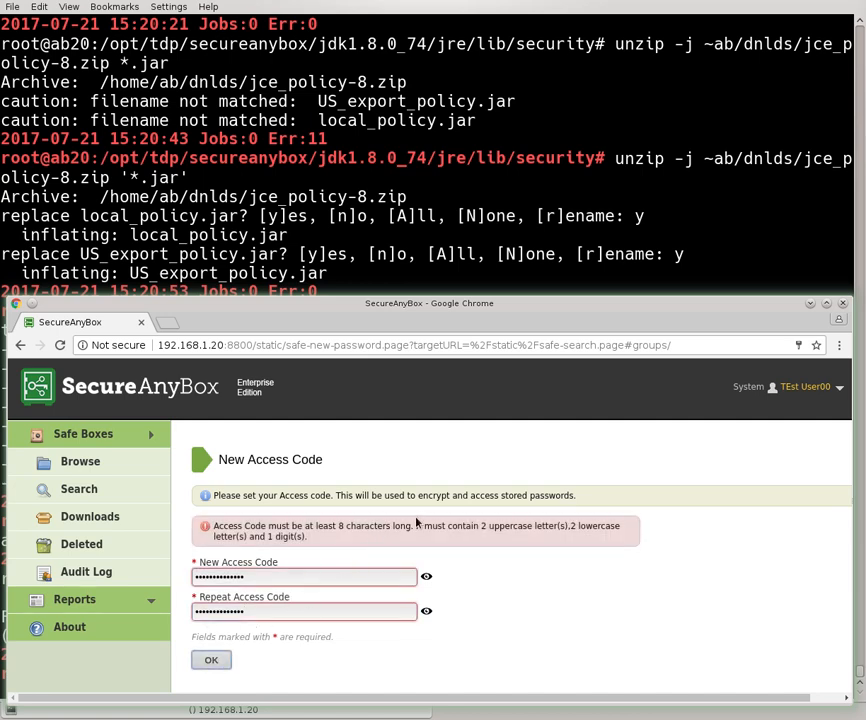
Replace it with a compliant access code in both fields and submit again
click(290, 579)
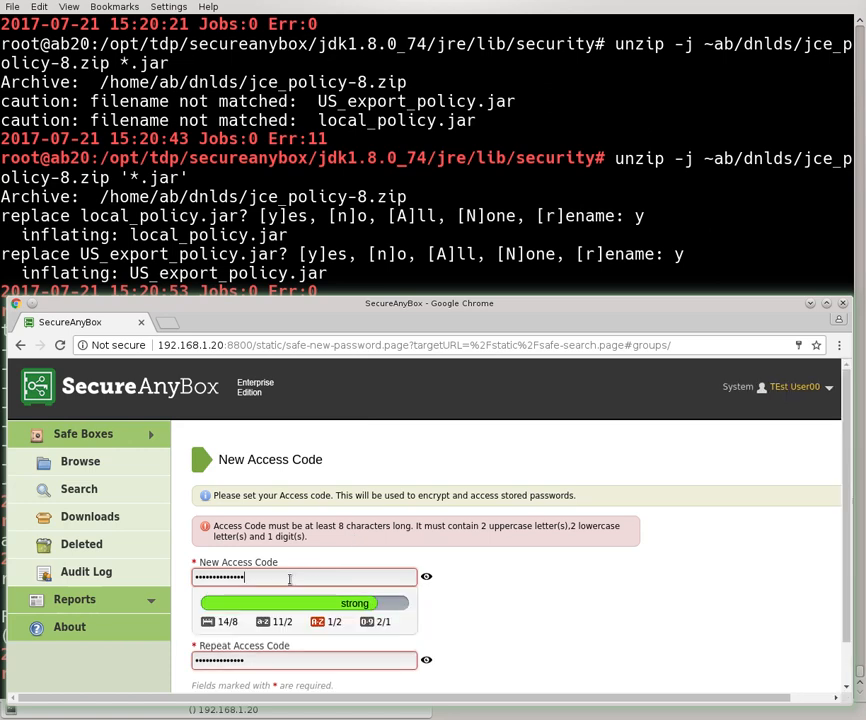
double_click(290, 579)
text(••••••••••)
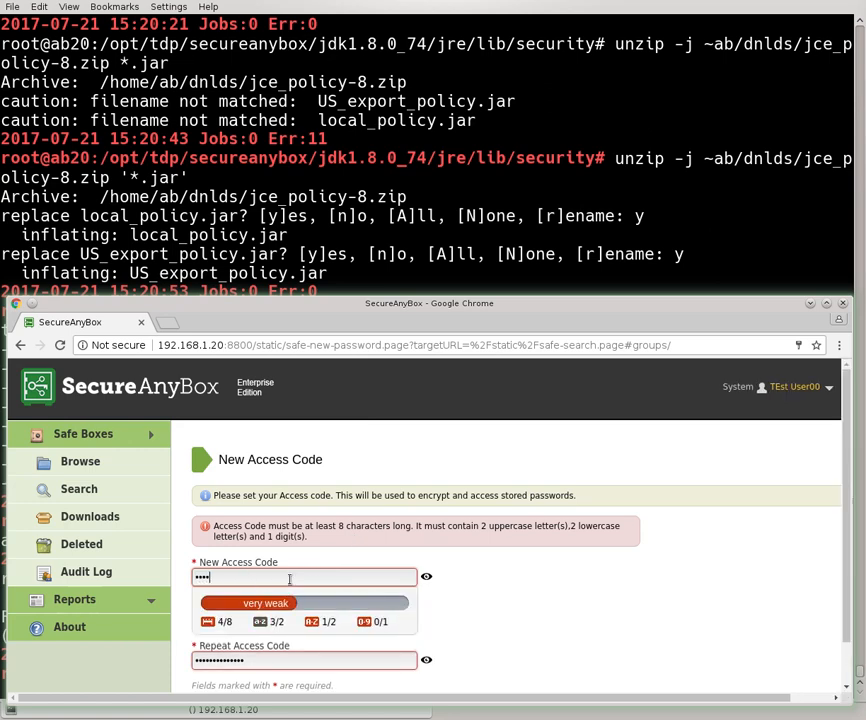
text(••••)
key(Tab)
text(••••••••••)
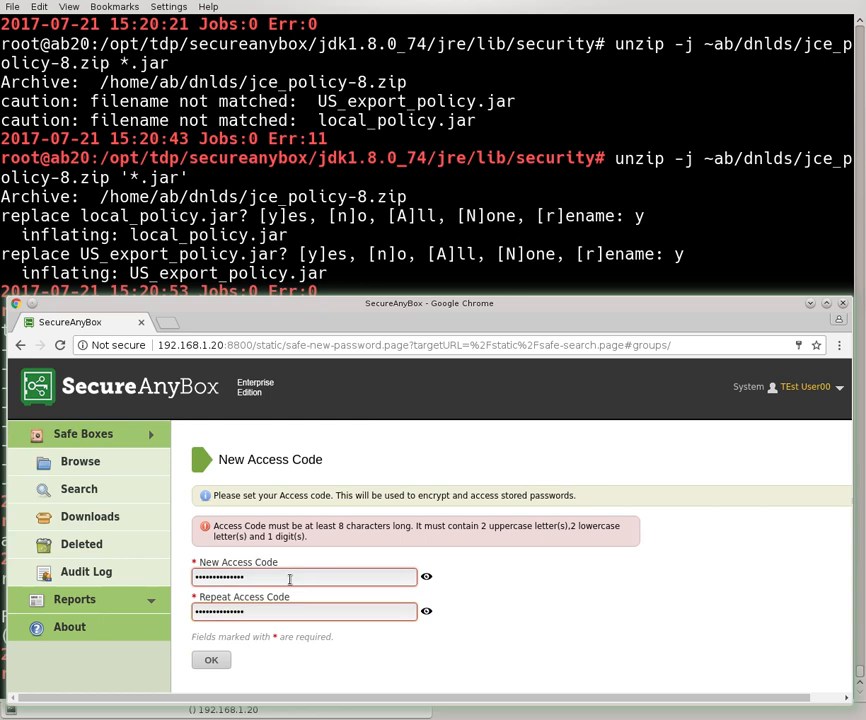
click(213, 660)
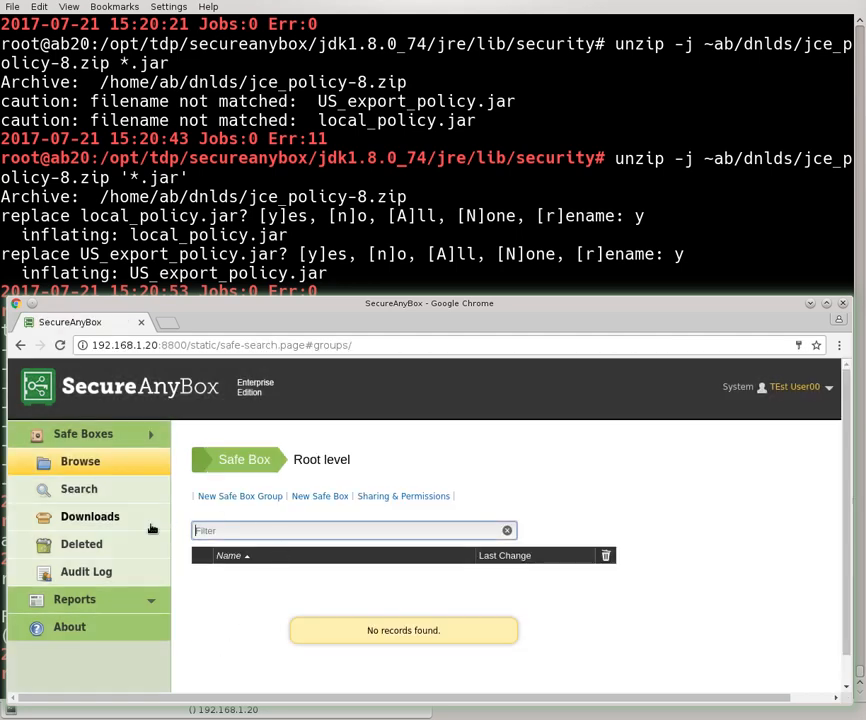
Log the test user out and sign back in as admin
click(805, 390)
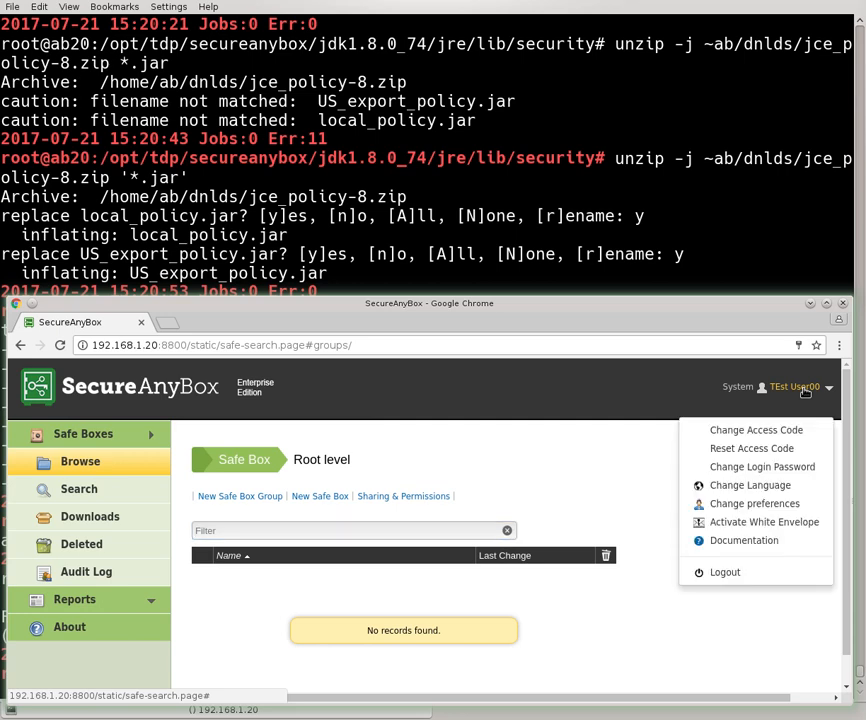
click(730, 573)
key(Tab)
key(BackSpace)
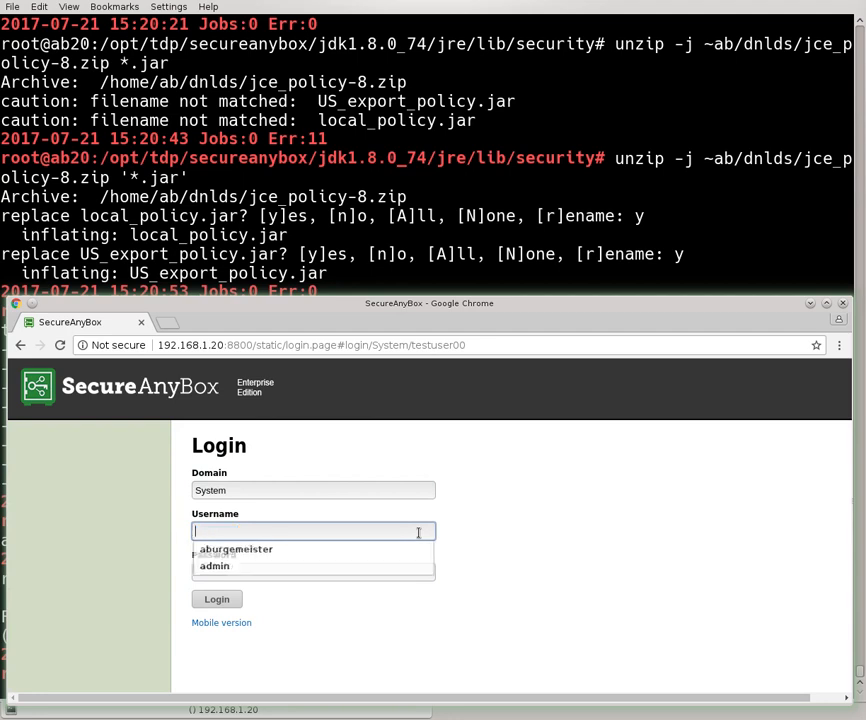
text(admin)
key(Tab)
text(•••••••••••••)
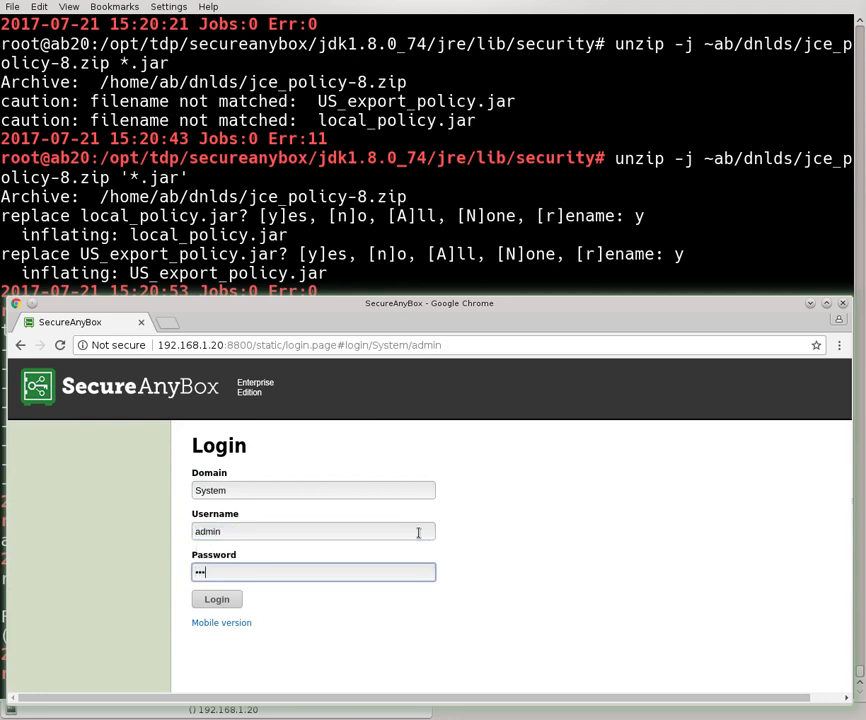
key(Return)
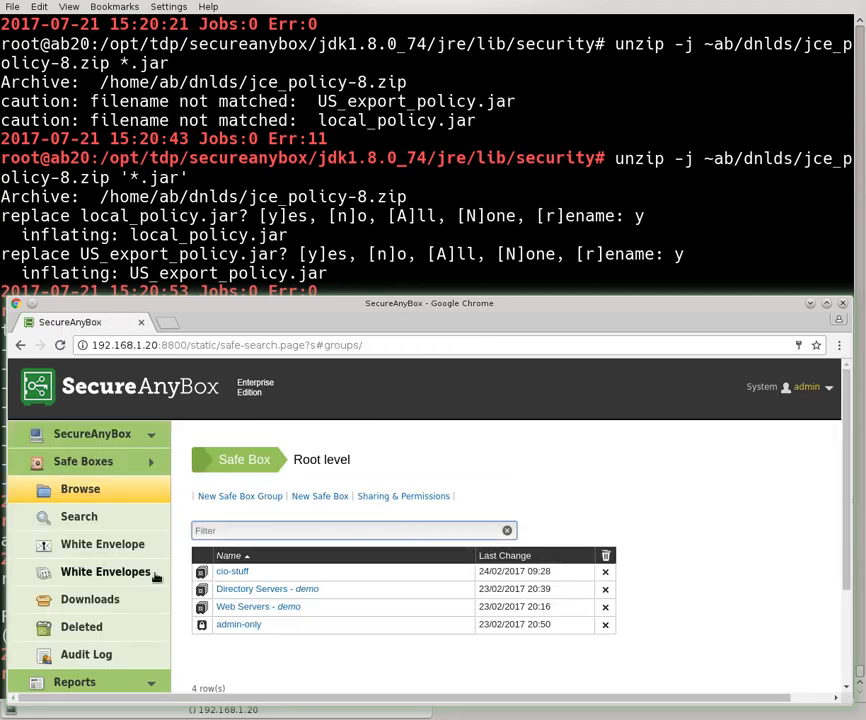
Toggle Hide initialized users on and off in Administration > Users, then return to Safe Boxes
scroll(92, 595, down, 3)
click(93, 572)
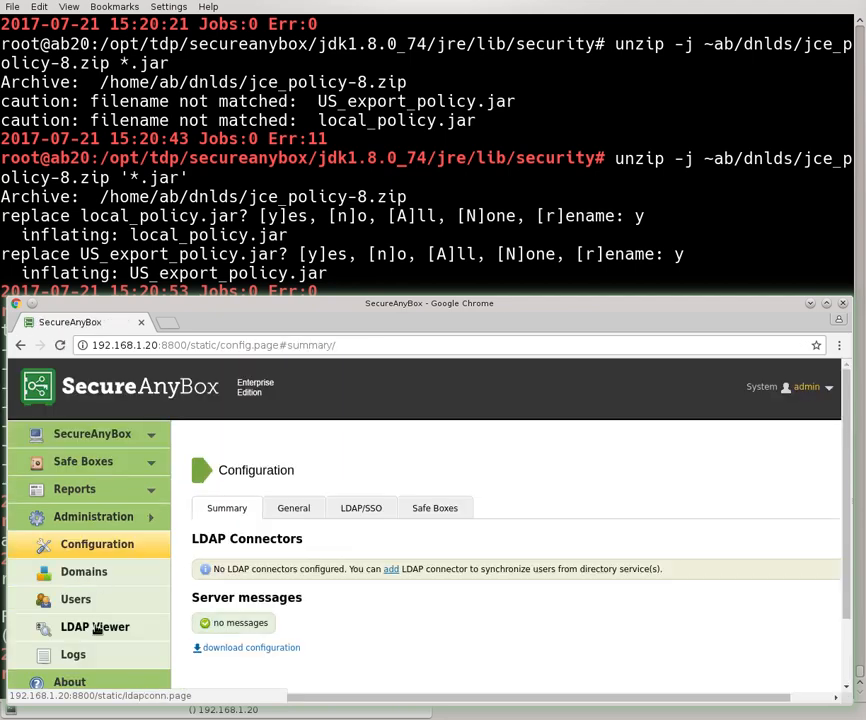
click(74, 600)
scroll(200, 608, down, 1)
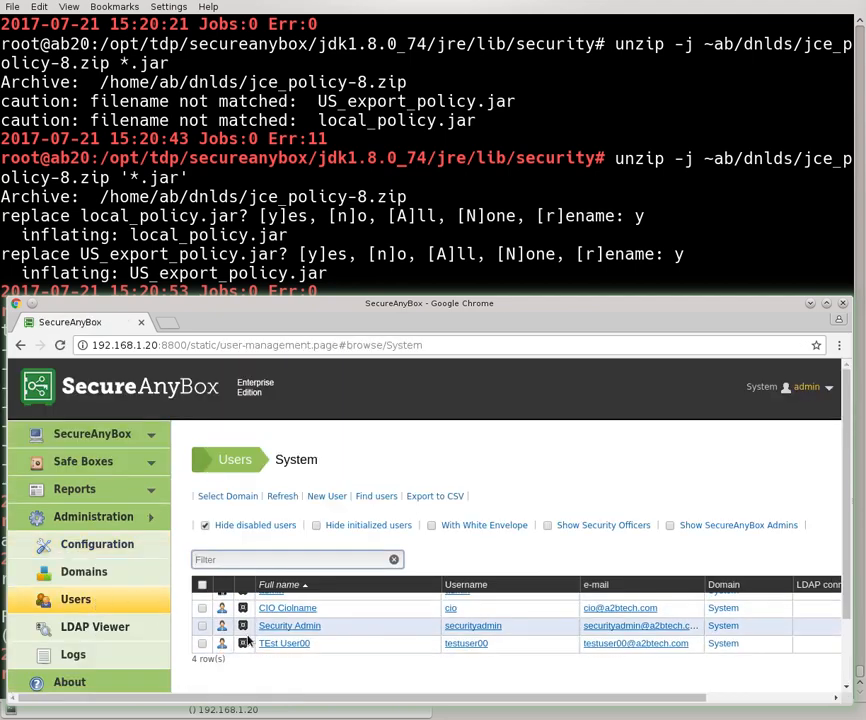
click(318, 526)
click(316, 526)
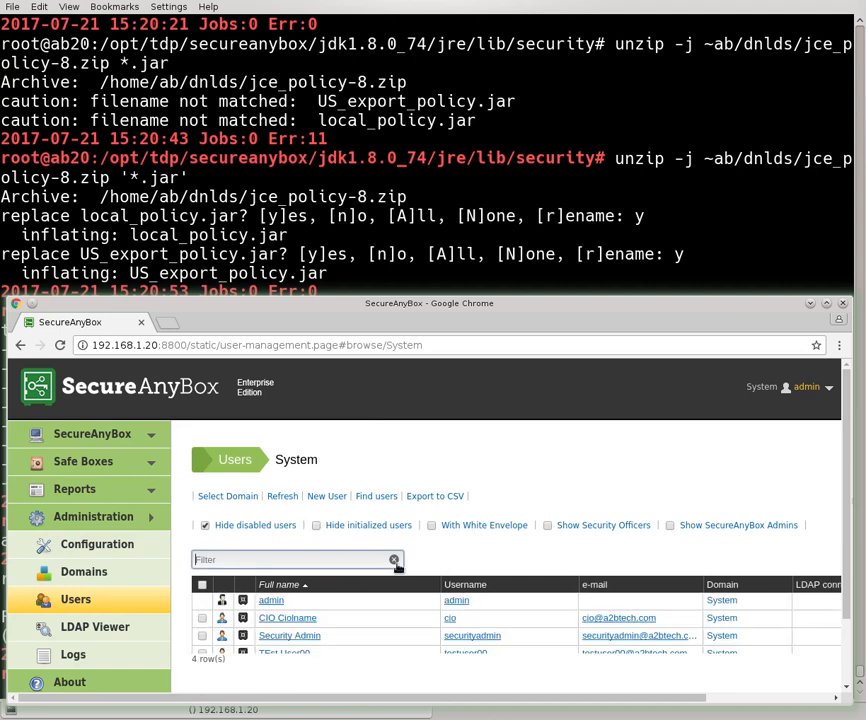
click(110, 467)
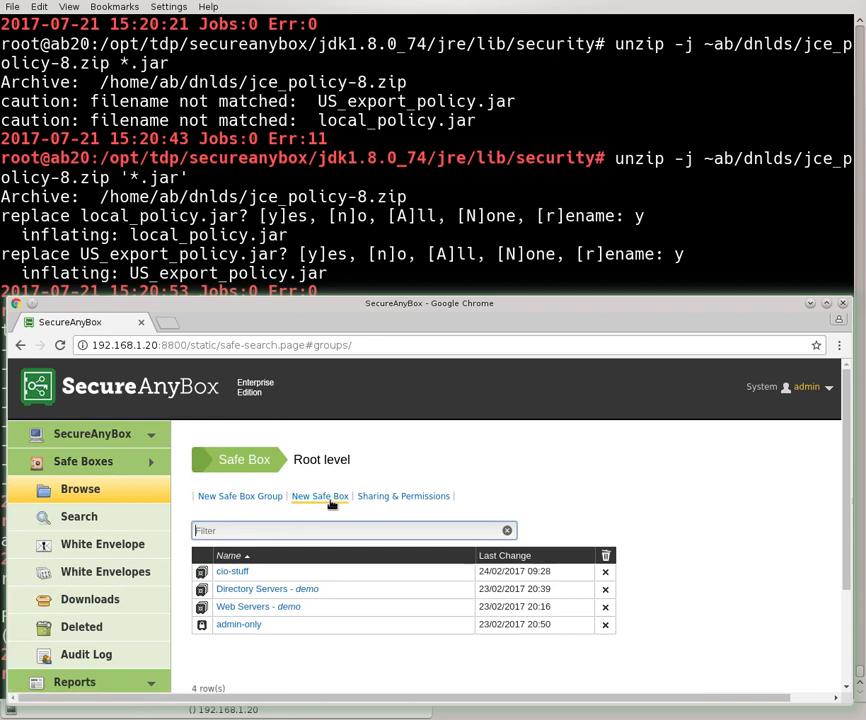
Review root-level Sharing & Permissions and its empty Add User list, then open cio-stuff
click(367, 499)
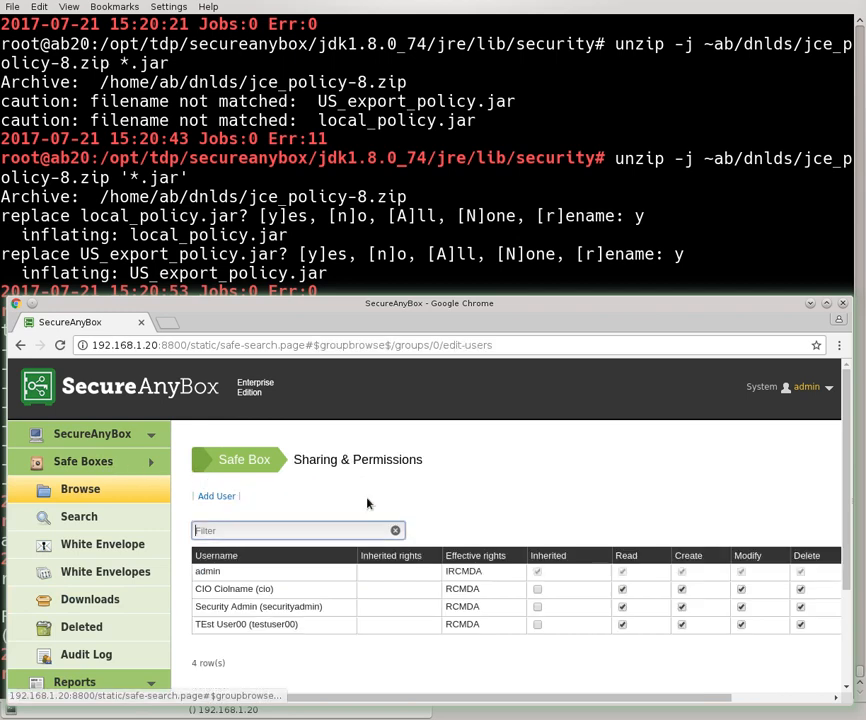
click(212, 496)
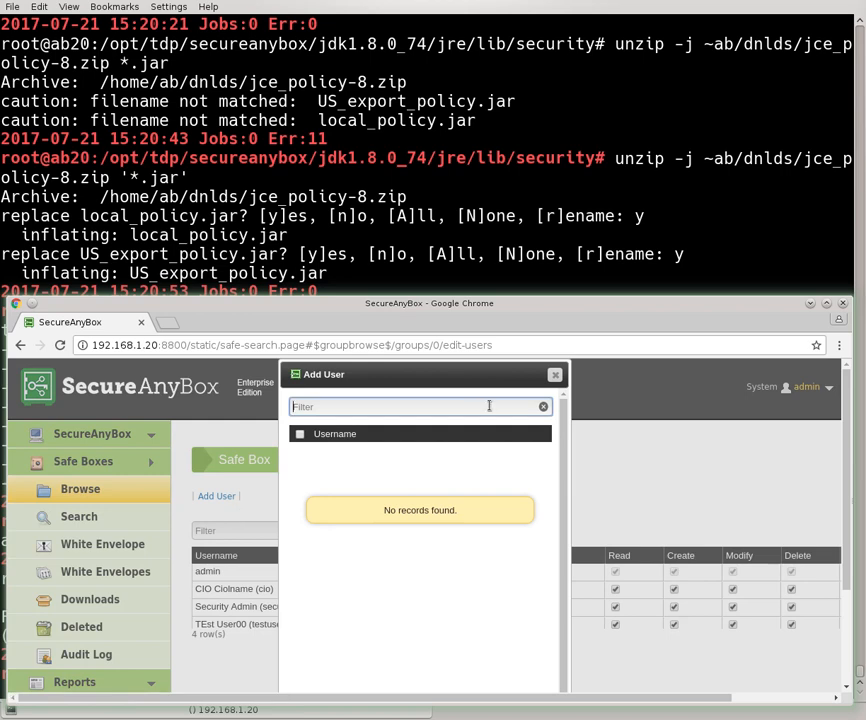
click(555, 376)
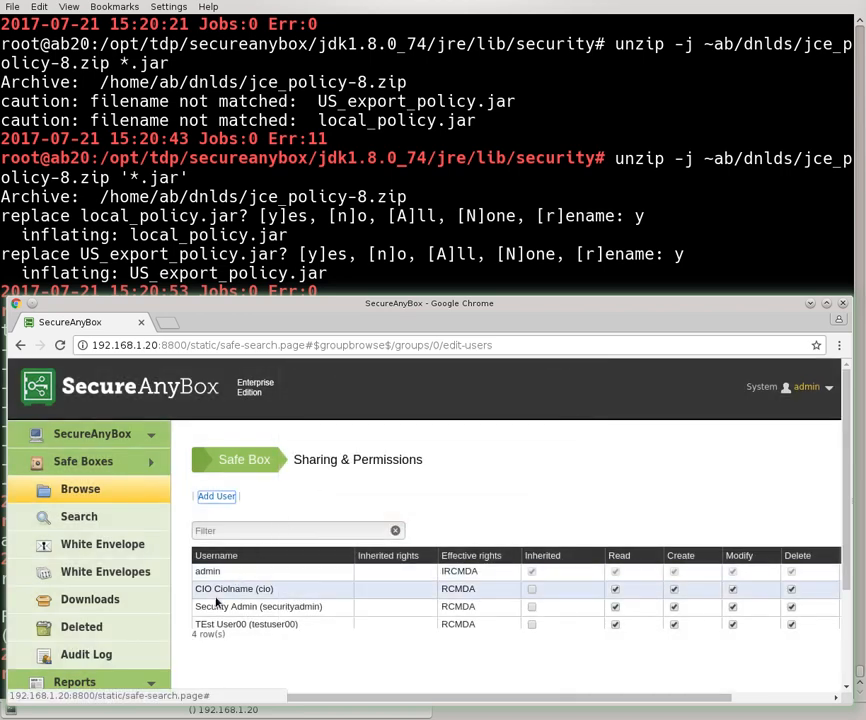
click(230, 459)
click(232, 571)
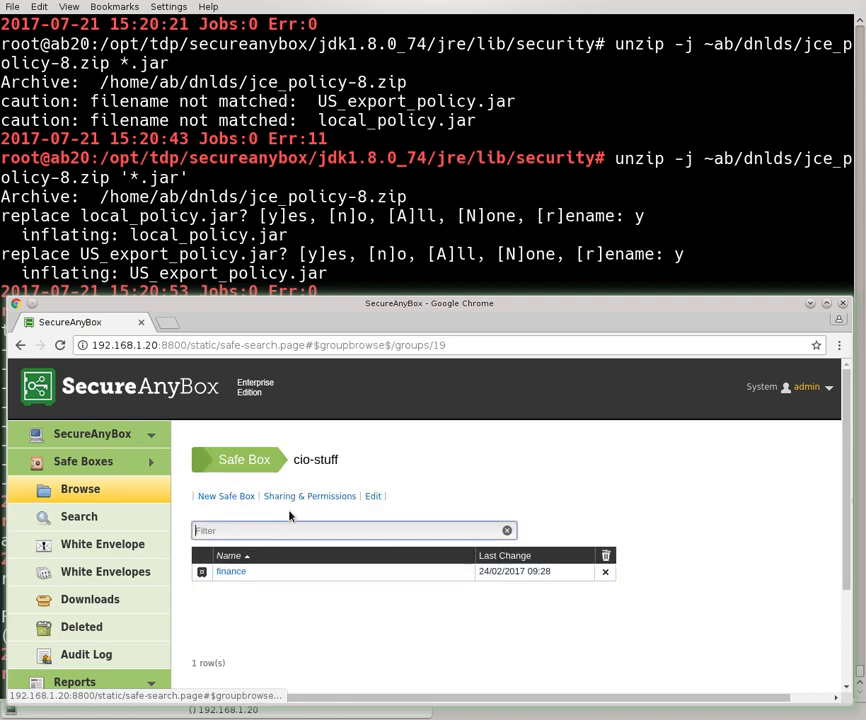
Dismiss the New Safe Box dialog and review cio-stuff's Add User list under Sharing & Permissions
click(241, 498)
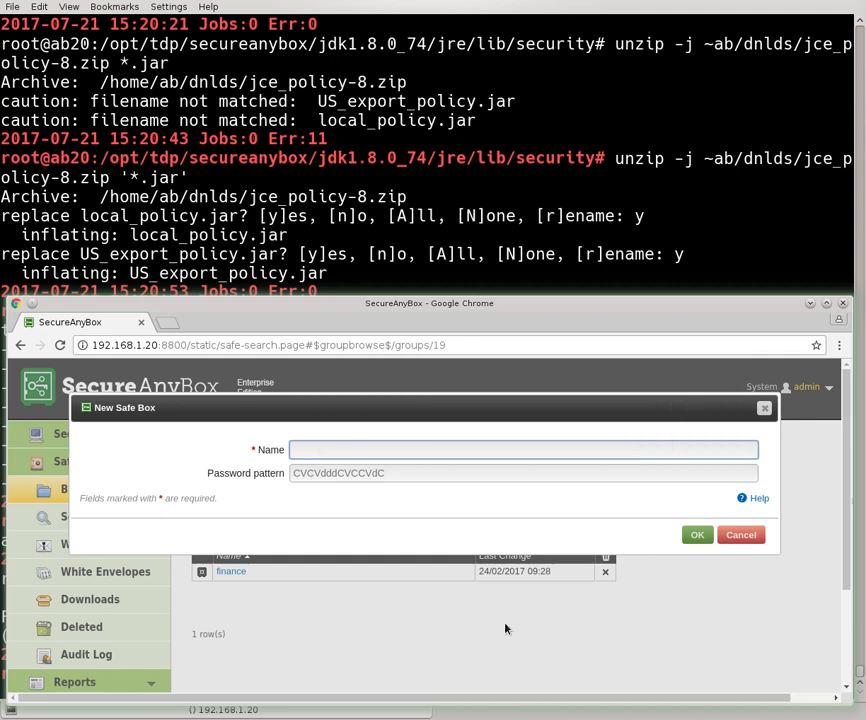
click(741, 535)
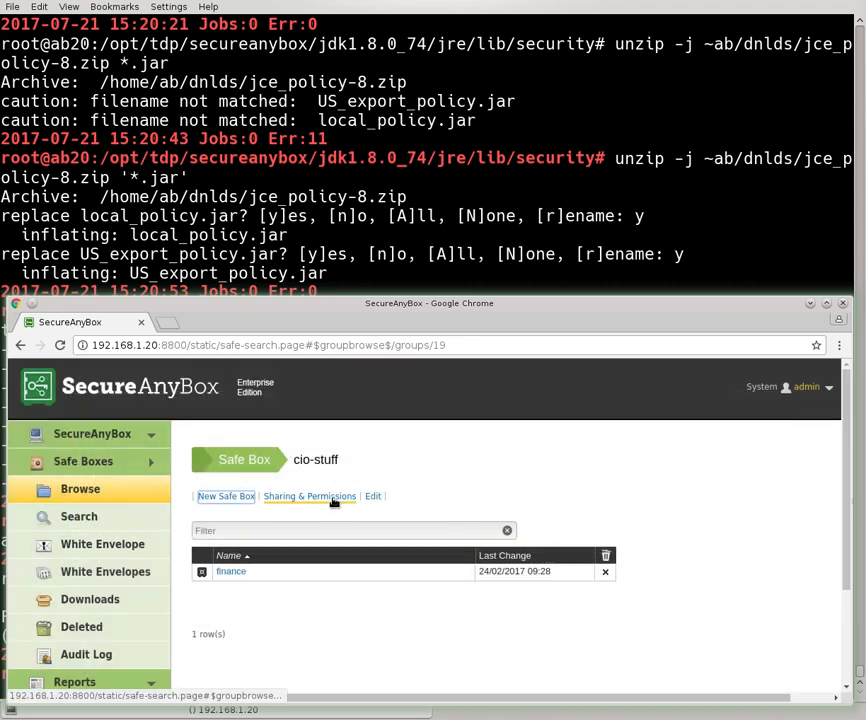
click(330, 497)
click(216, 496)
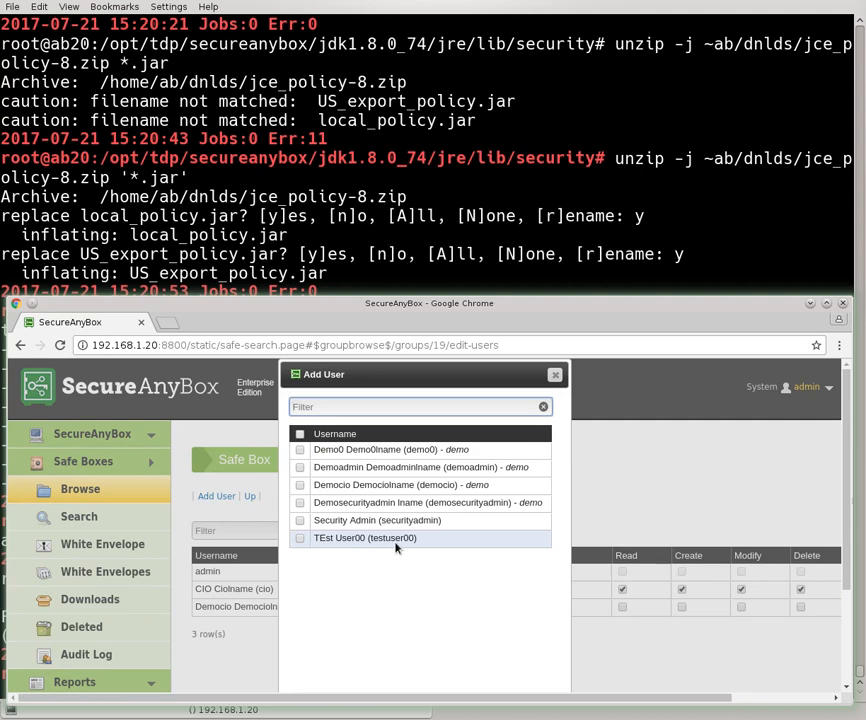
click(555, 375)
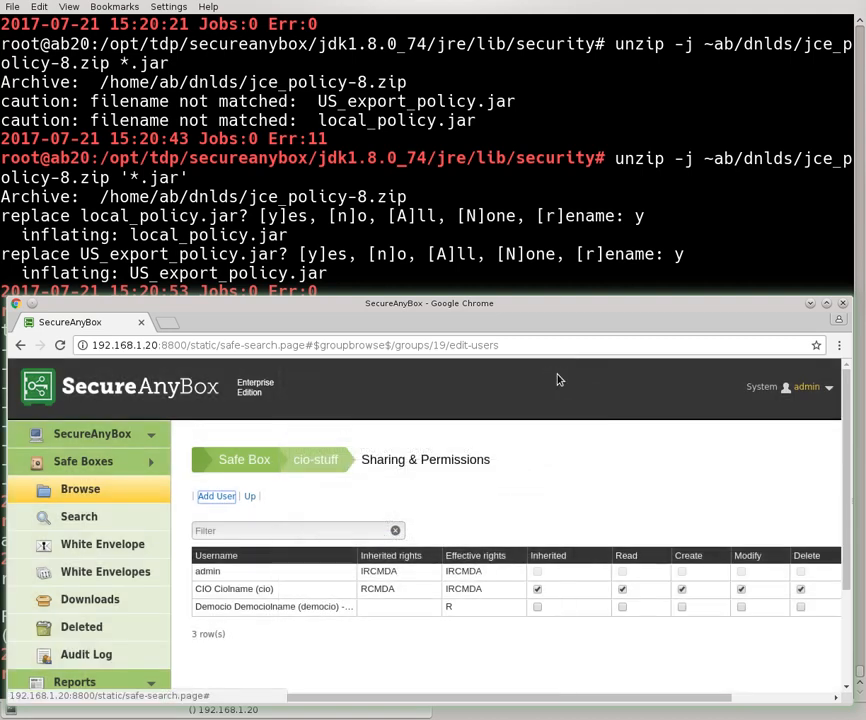